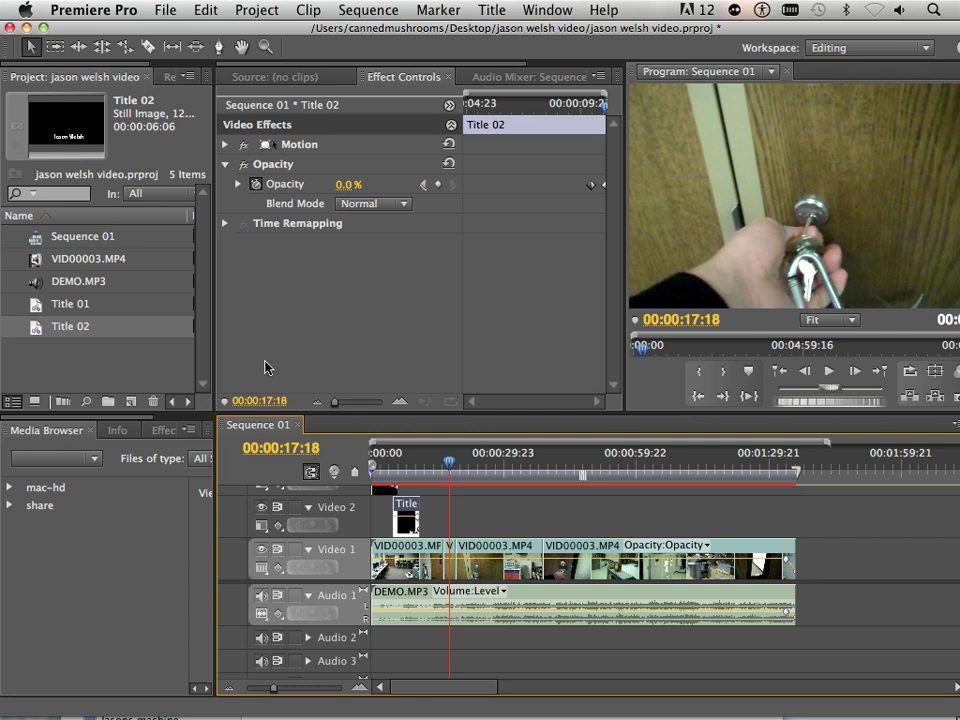
- Play Sequence 01 from 00:00:00:00 to review the Video By title, then bring up the Sequence menu
left_click(379, 463)
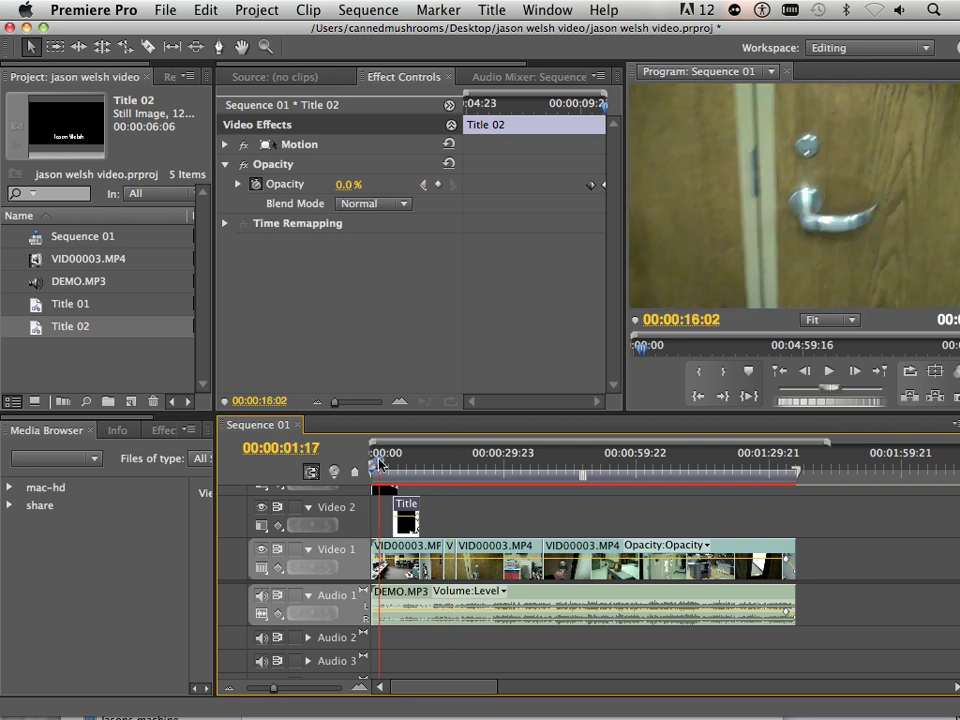
left_click_drag(379, 463, 368, 461)
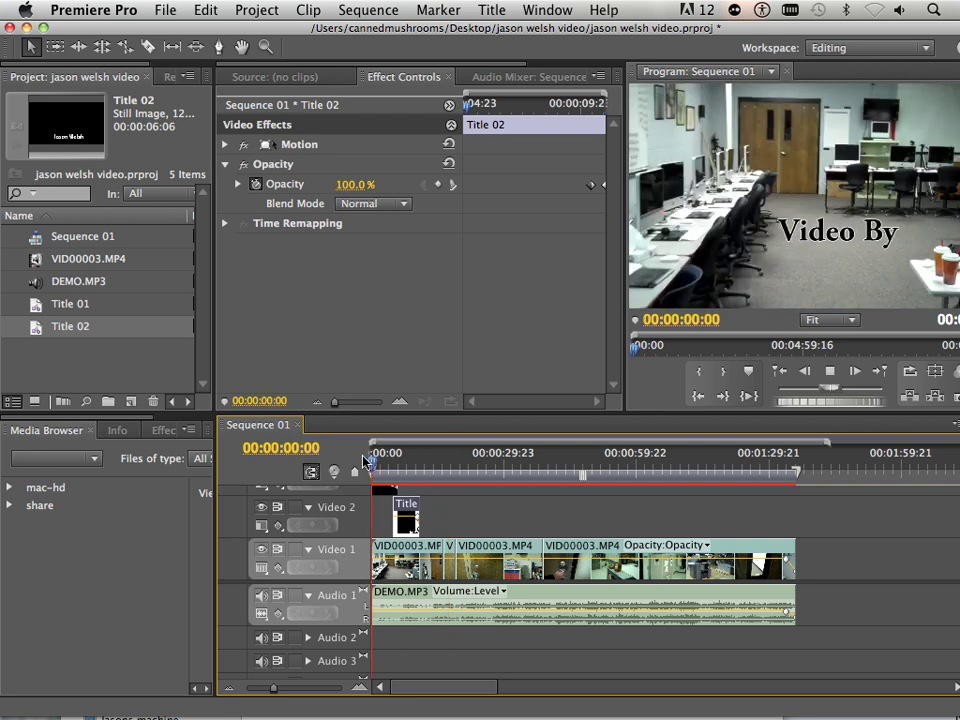
key("space")
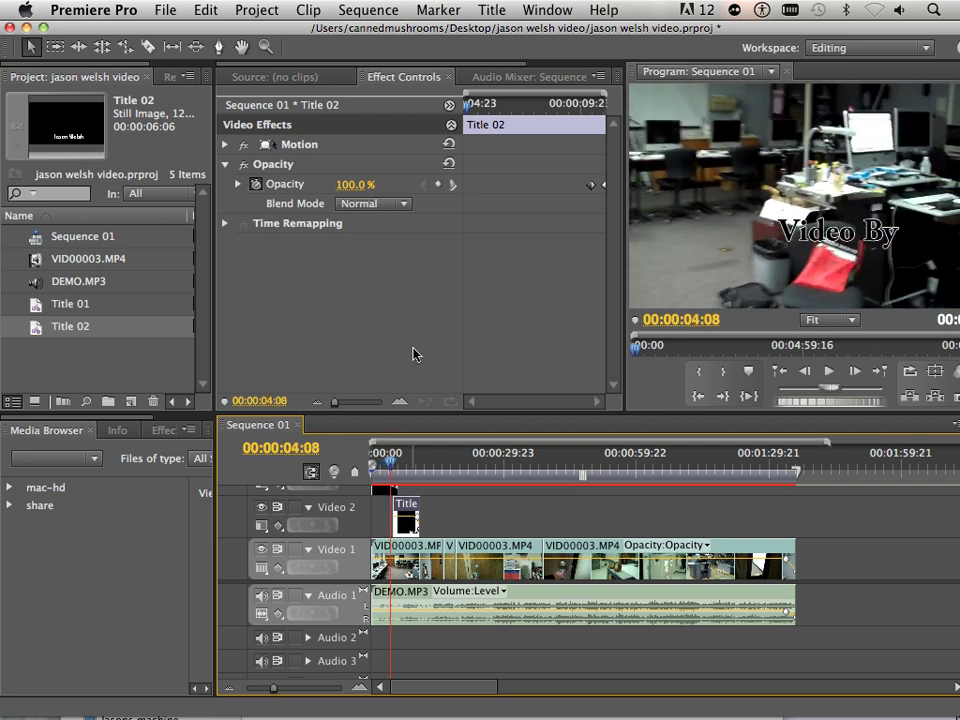
left_click(361, 12)
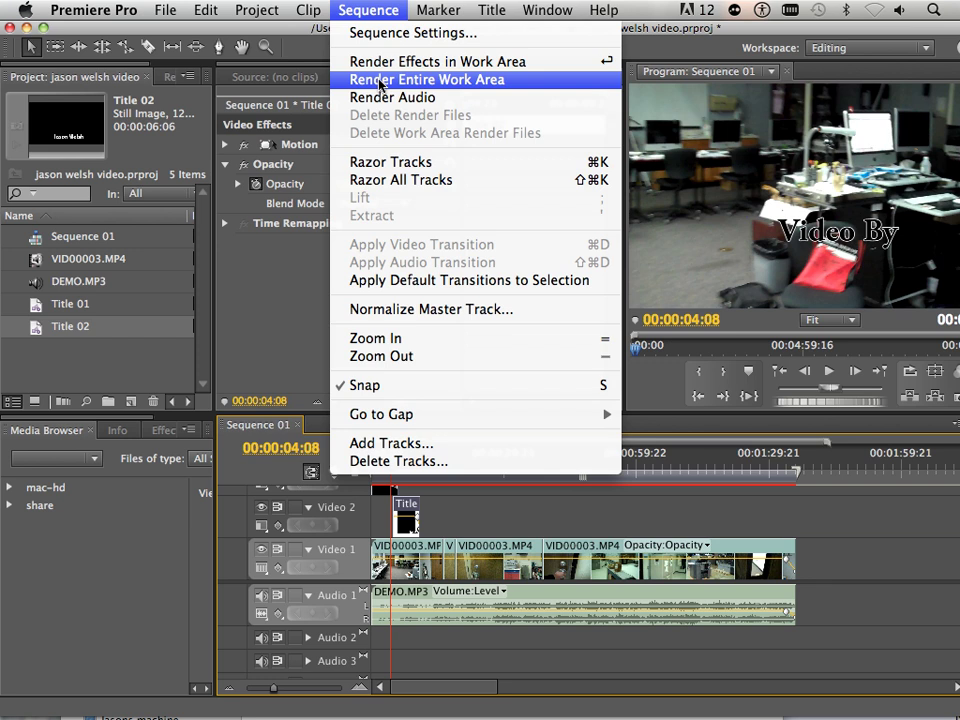
- Dismiss the Sequence menu and scrub the opening seconds of the Video By title, ending at 00:00:00:00
left_click(684, 506)
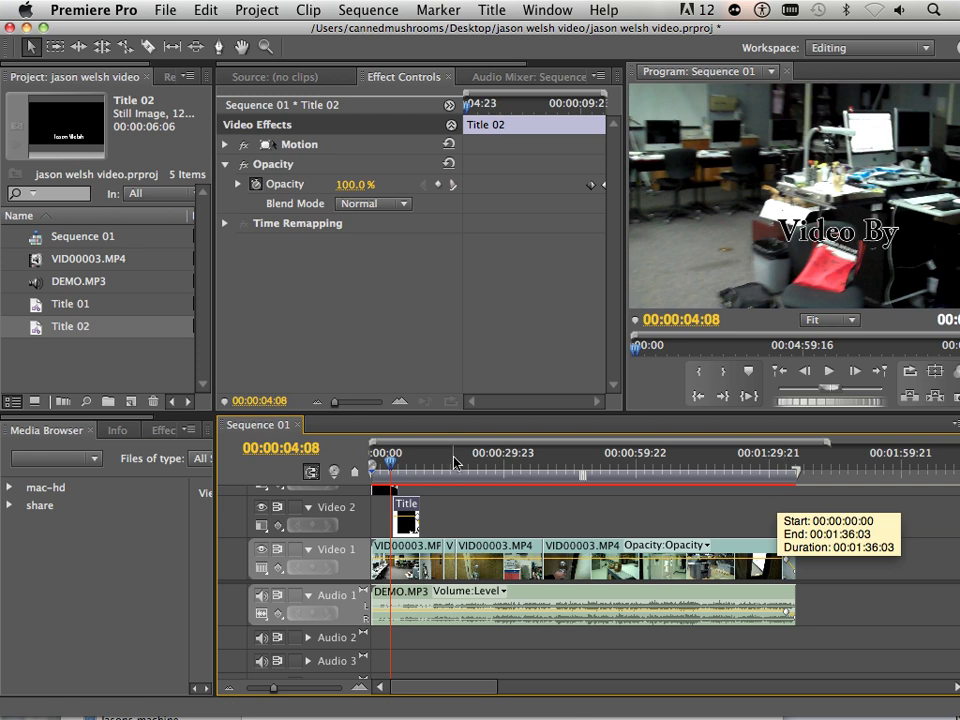
left_click_drag(455, 461, 383, 461)
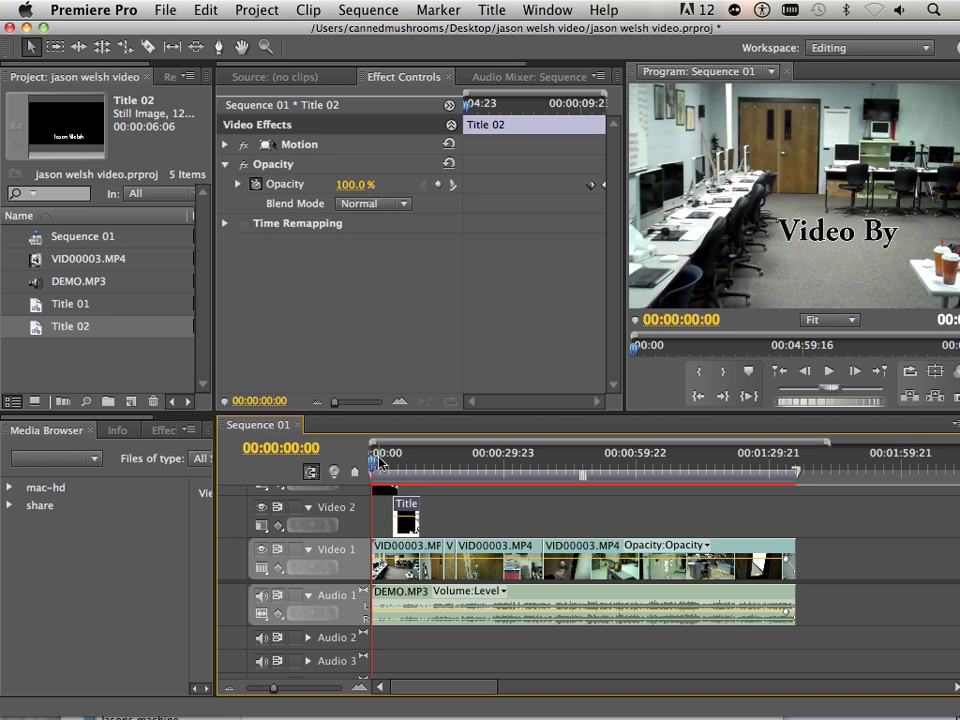
mouse_move(380, 462)
left_mouse_down()
mouse_move(424, 462)
mouse_move(374, 464)
left_mouse_up()
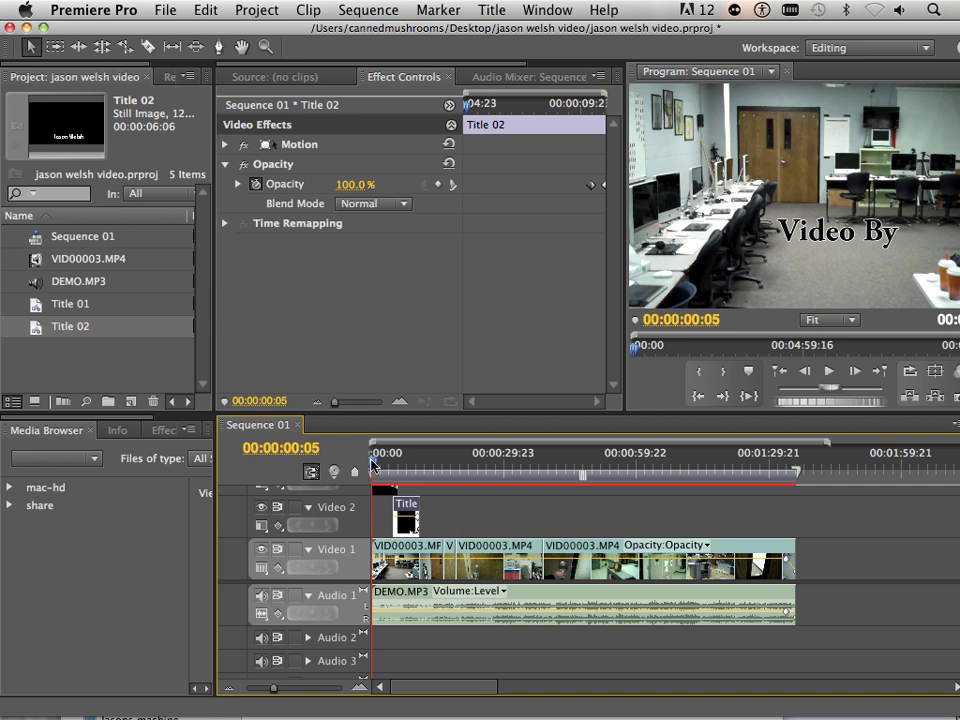
left_click_drag(375, 465, 367, 468)
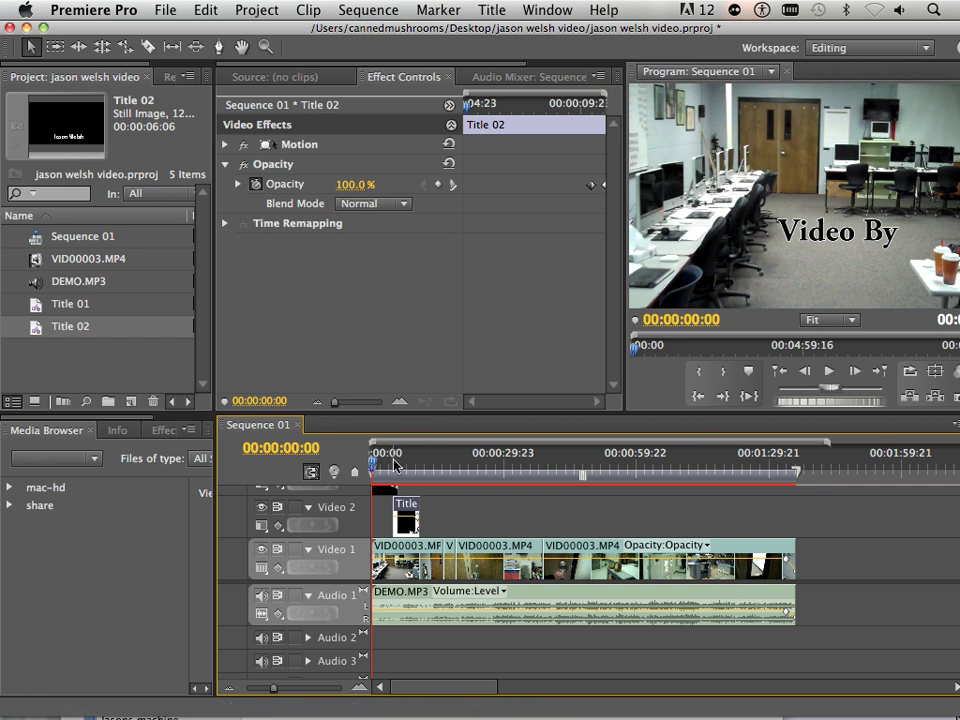
left_click_drag(376, 463, 371, 466)
left_click_drag(373, 465, 373, 465)
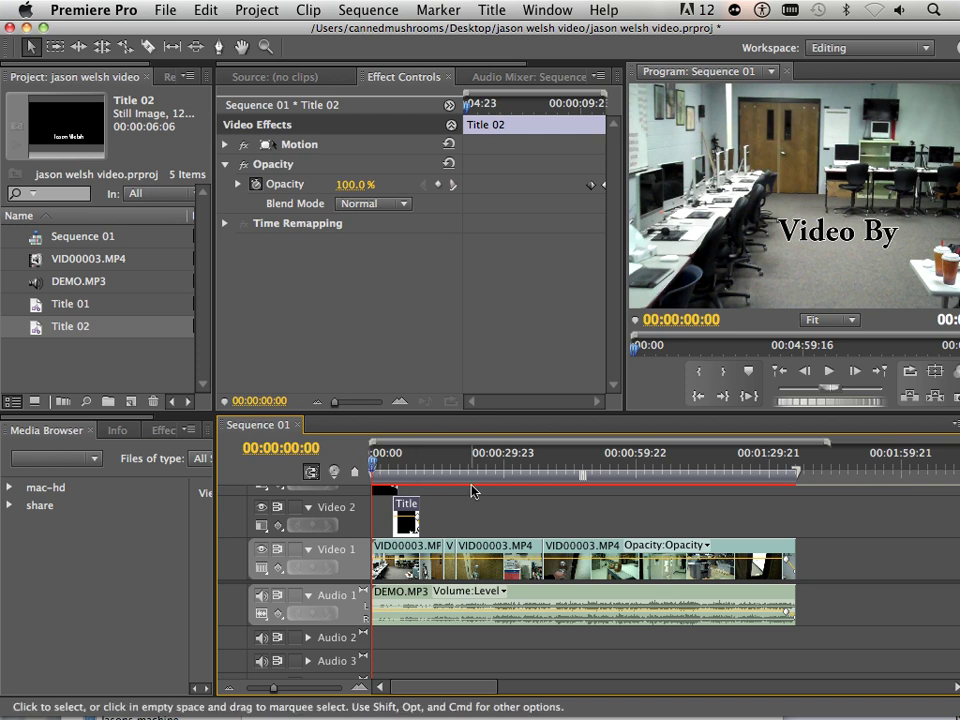
- Open Export Settings for Sequence 01 via File > Export > Media and pull it down to reveal the timeline
left_click(162, 10)
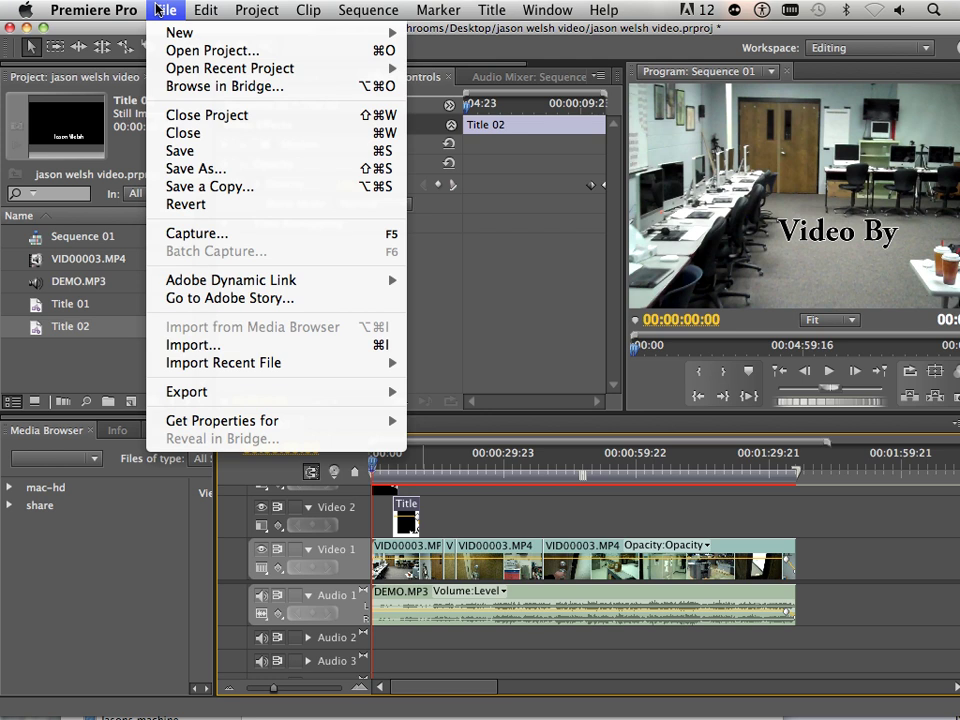
mouse_move(271, 391)
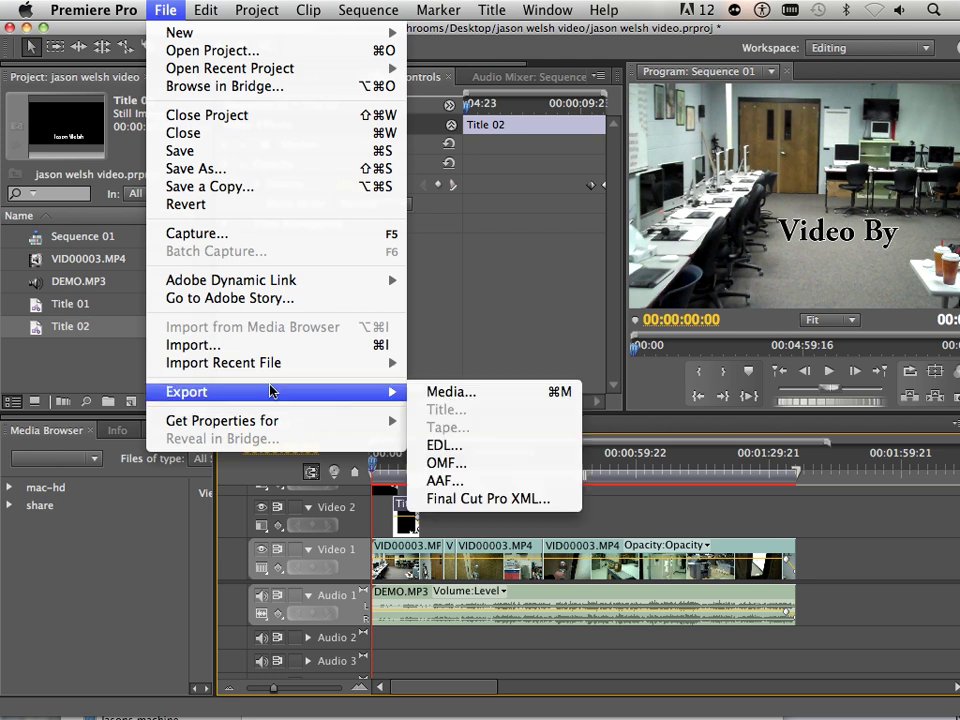
left_click(446, 398)
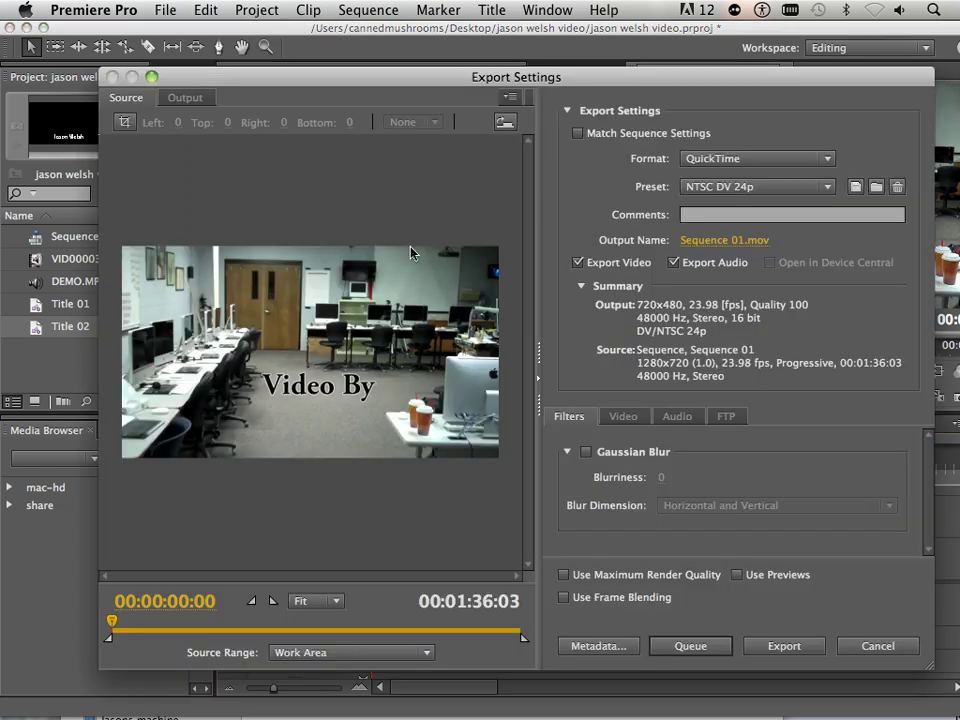
left_click_drag(326, 81, 411, 565)
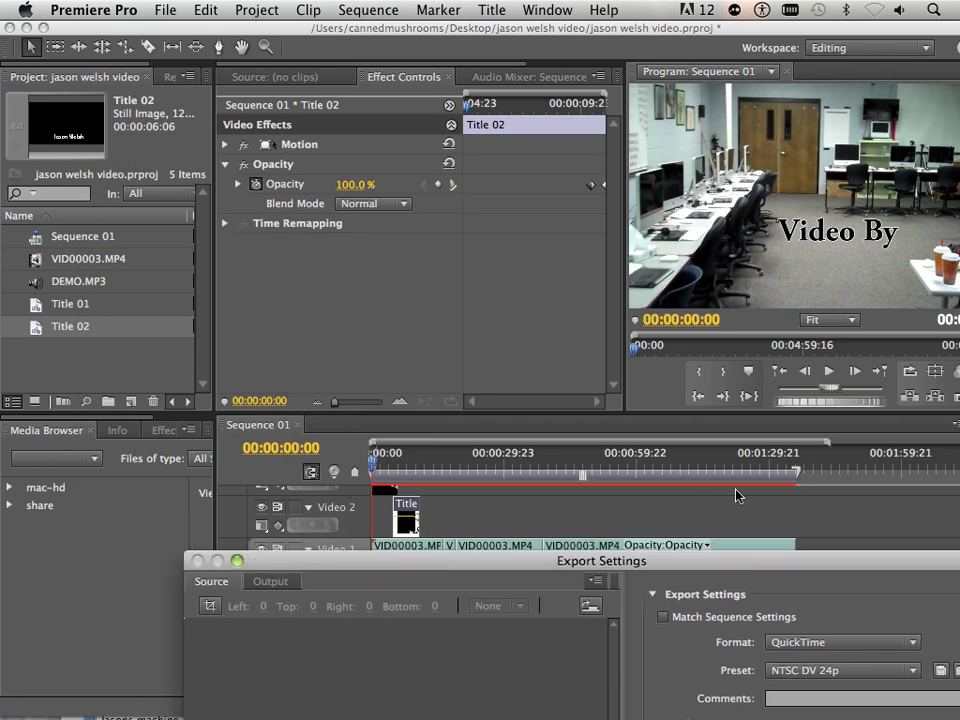
- Move Export Settings back up and cancel it, then nudge and restore the work area's end
left_click_drag(718, 572, 227, 475)
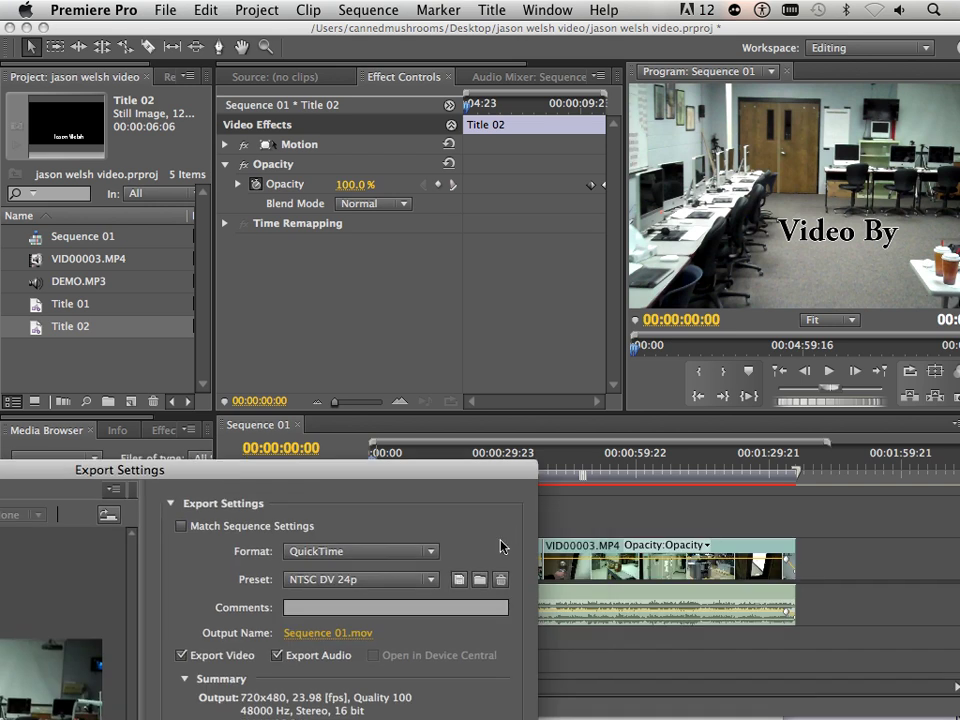
left_click_drag(425, 463, 443, 10)
left_click(508, 602)
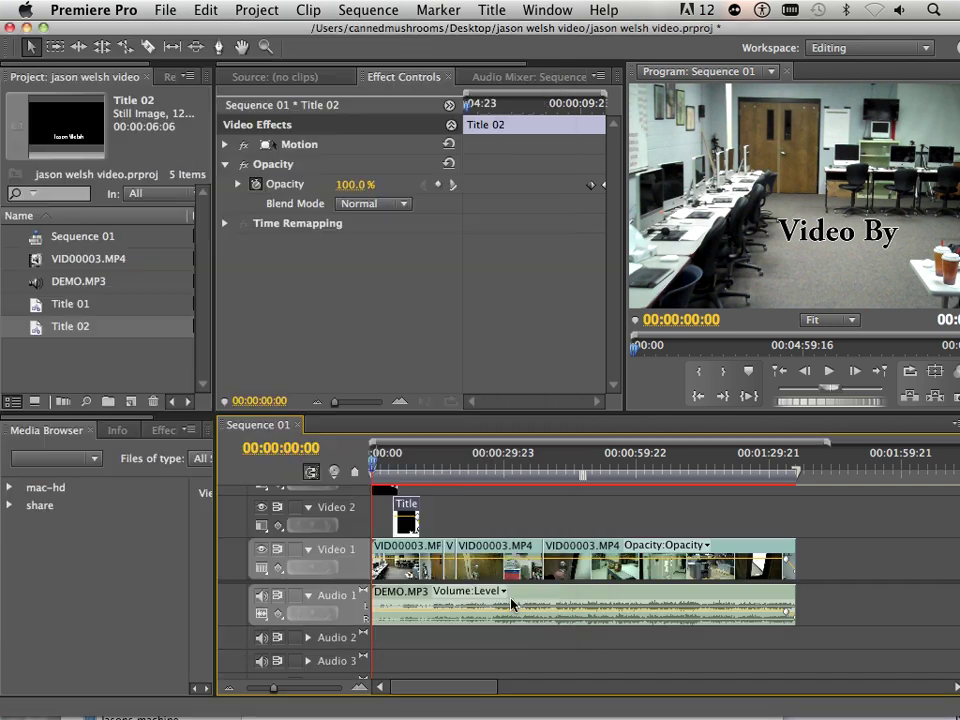
mouse_move(800, 478)
left_mouse_down()
mouse_move(797, 469)
mouse_move(600, 471)
mouse_move(811, 470)
mouse_move(800, 492)
left_mouse_up()
left_click(166, 10)
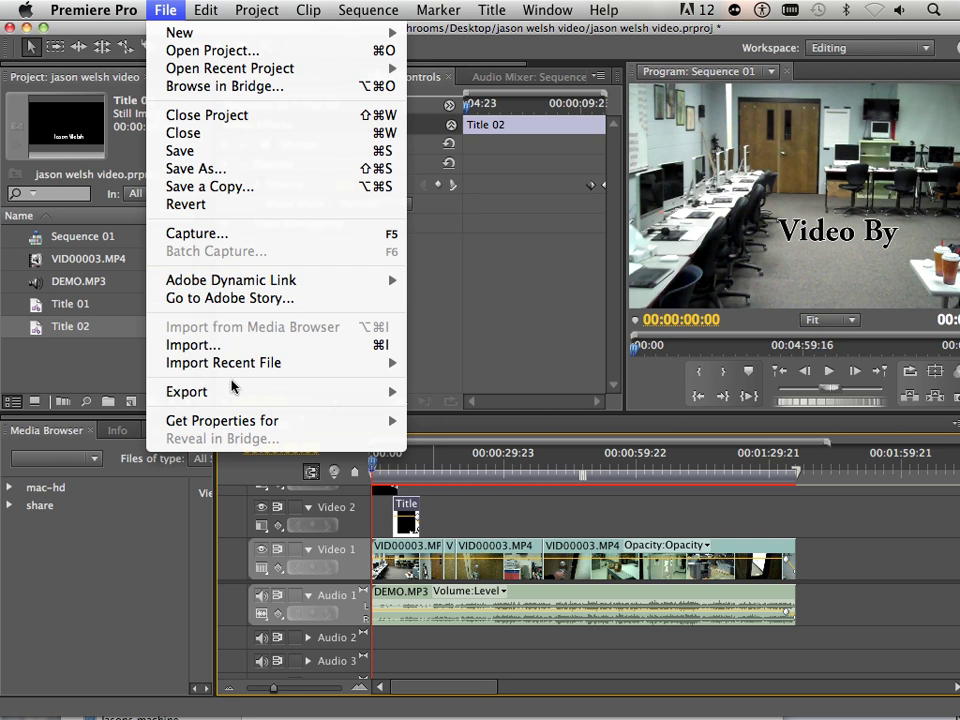
- Reopen Export Settings via File > Export > Media and keep Work Area as the source range
mouse_move(237, 394)
left_click(448, 393)
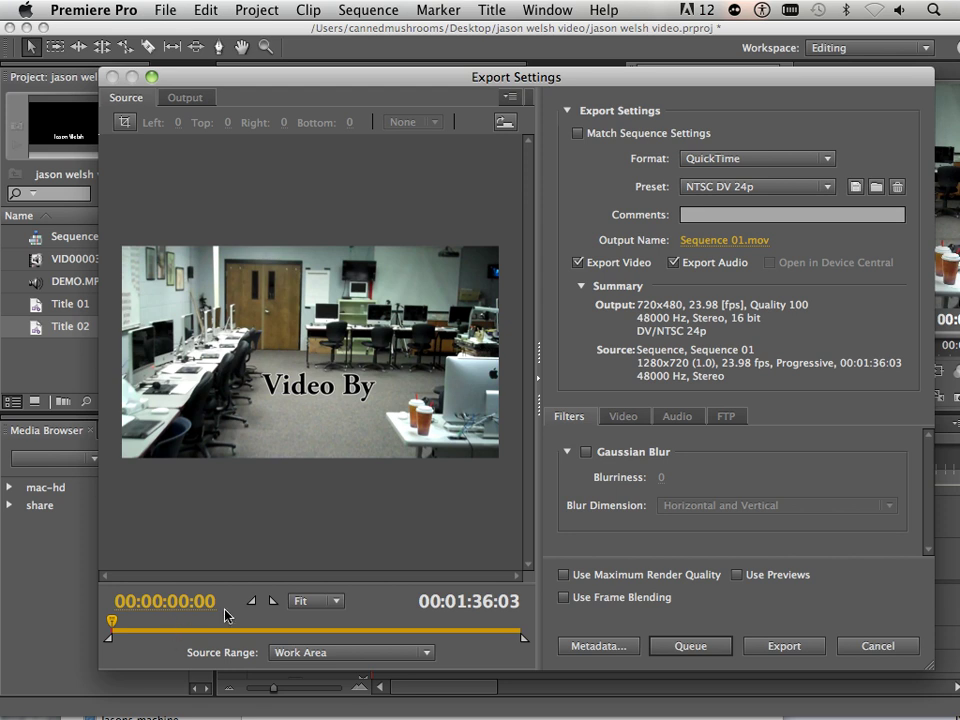
left_click(311, 655)
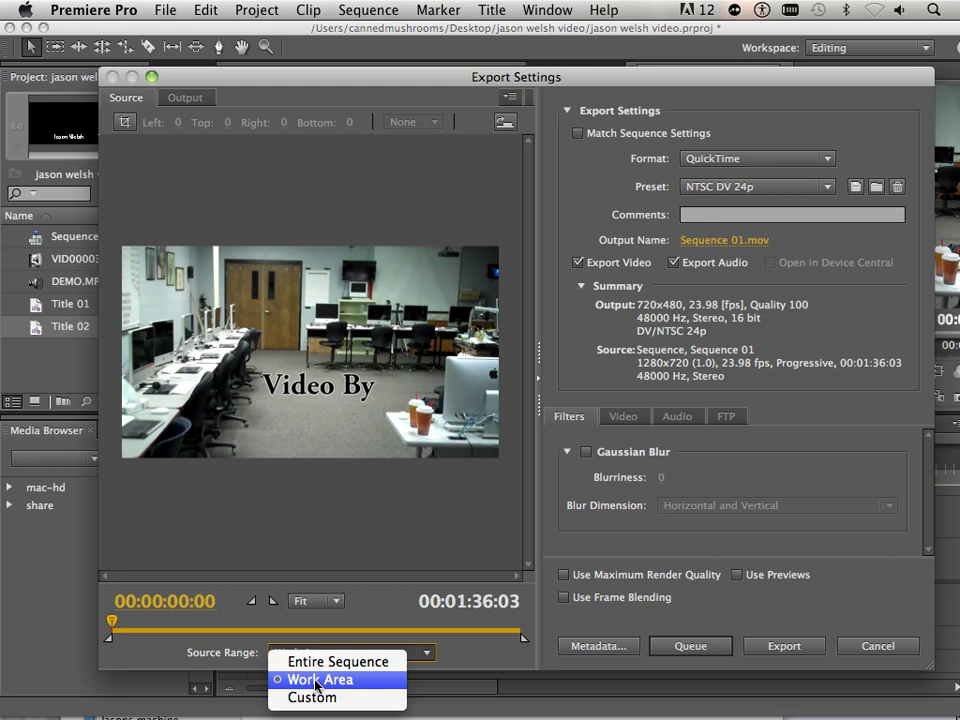
left_click(316, 683)
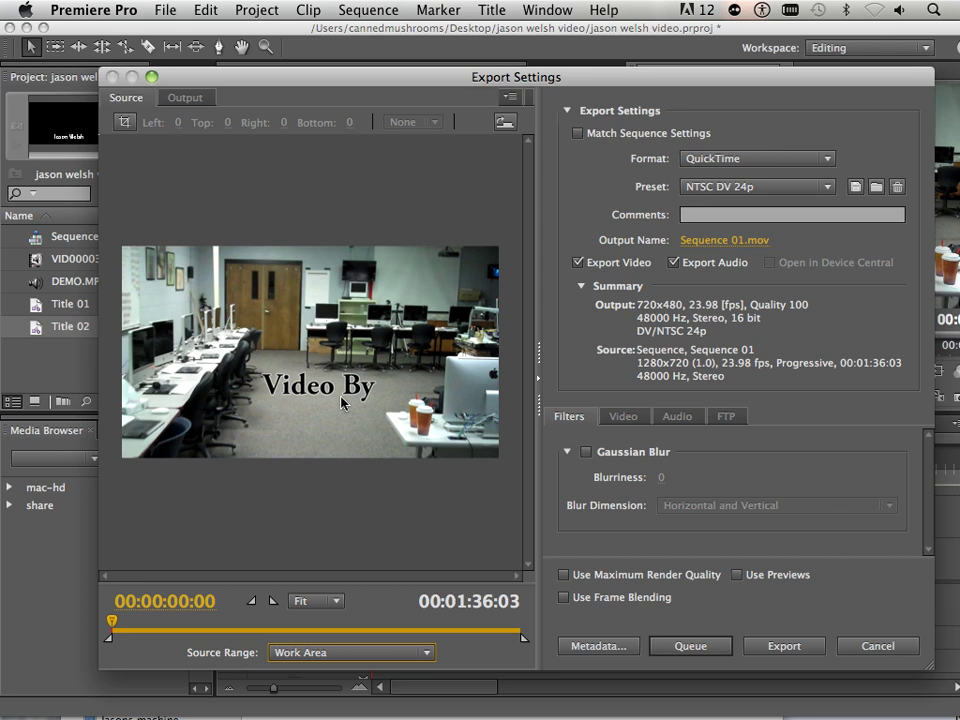
- Compare the output and source previews, then list the NTSC and PAL DV export presets
left_click(178, 99)
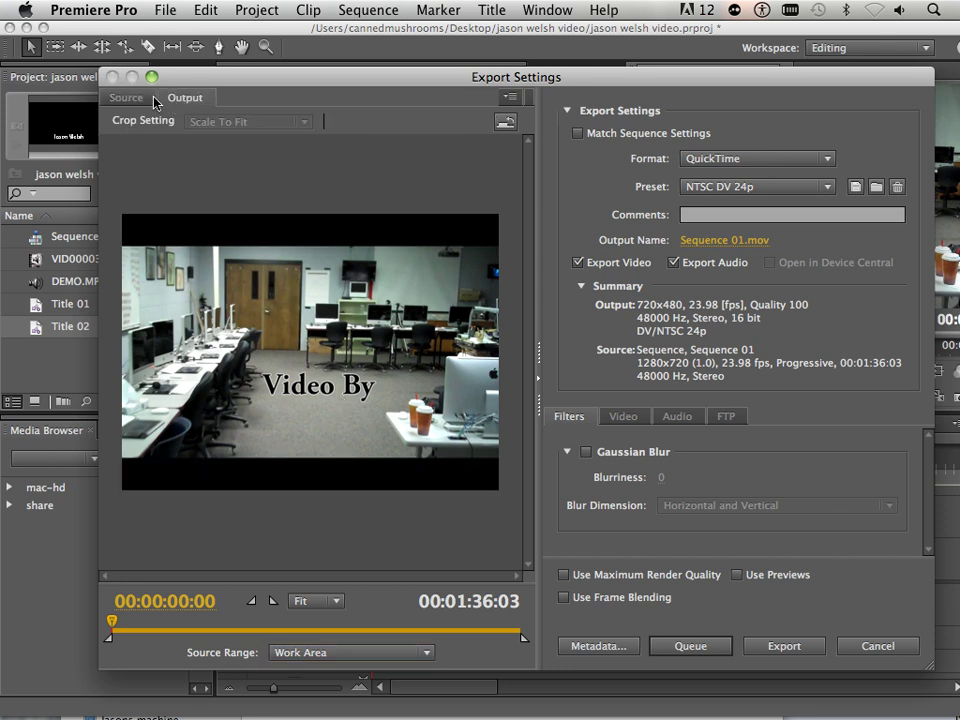
left_click(135, 98)
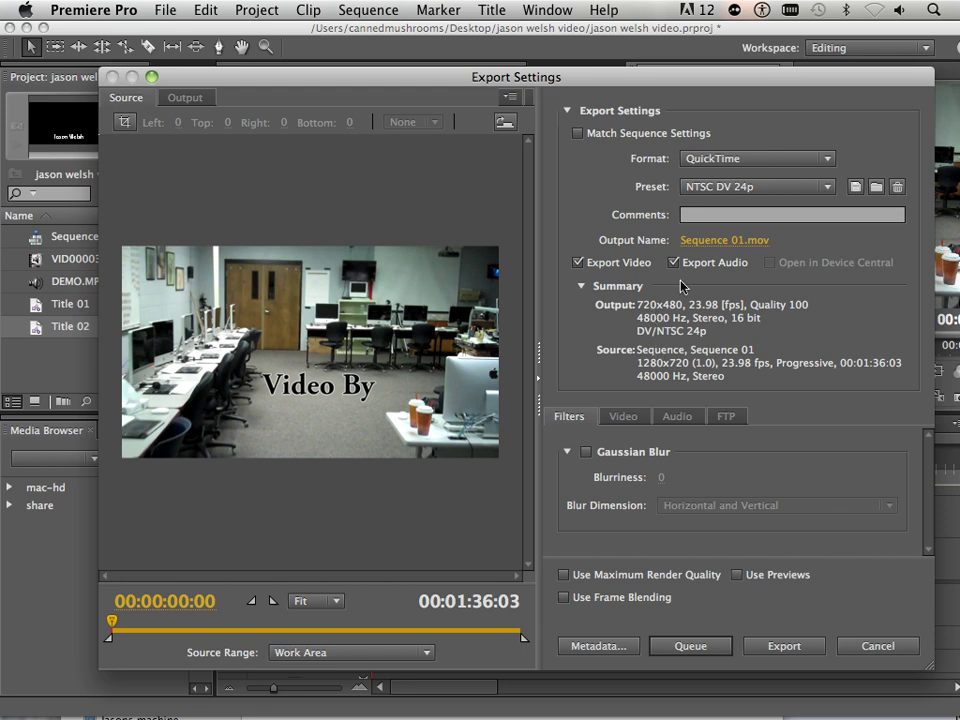
left_click(761, 187)
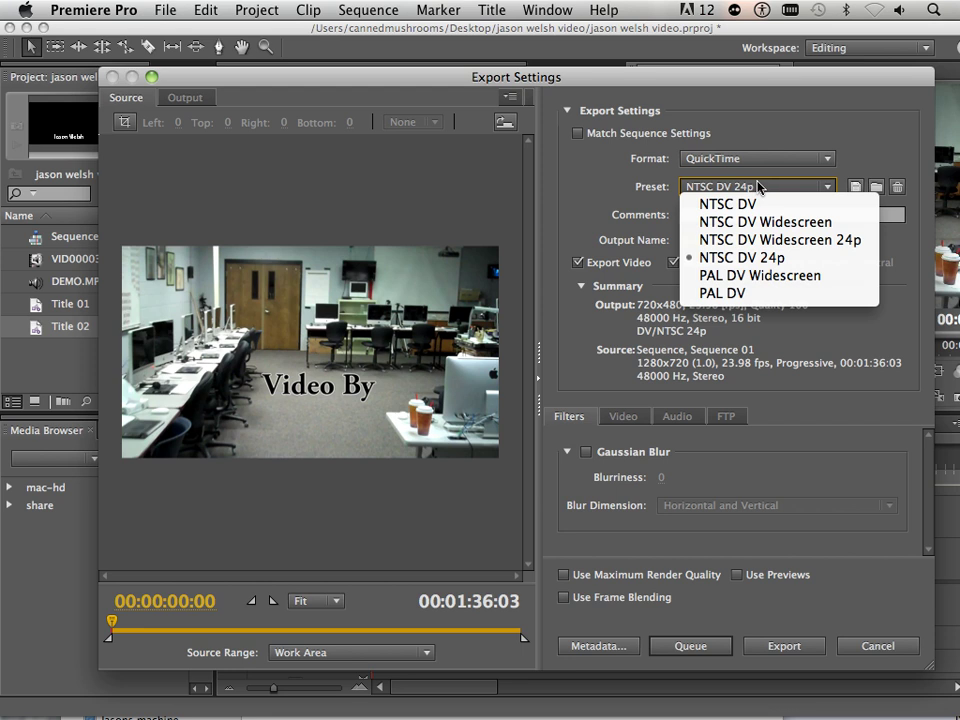
- Keep the NTSC DV 24p preset and compare the letterboxed output against the source preview
left_click(757, 184)
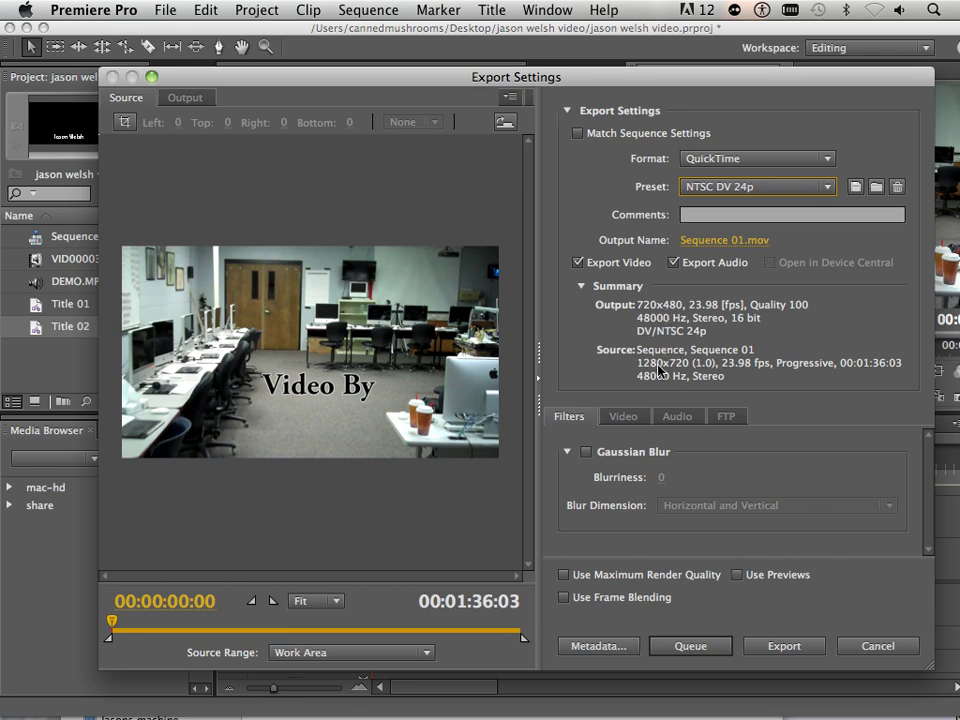
left_click(188, 98)
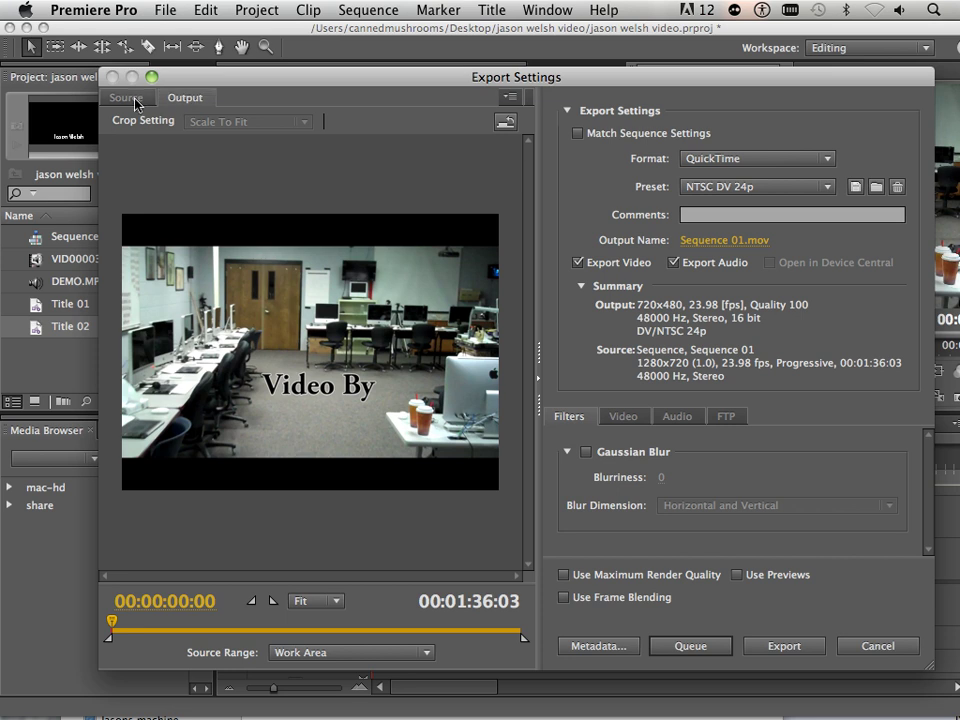
left_click(136, 99)
left_click(162, 99)
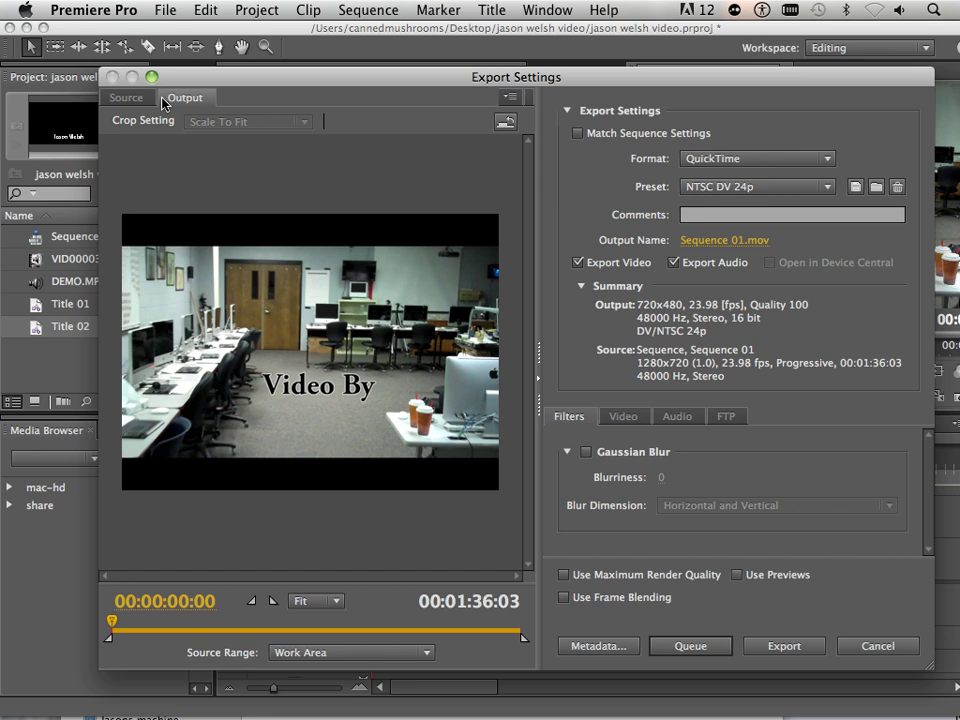
left_click(128, 99)
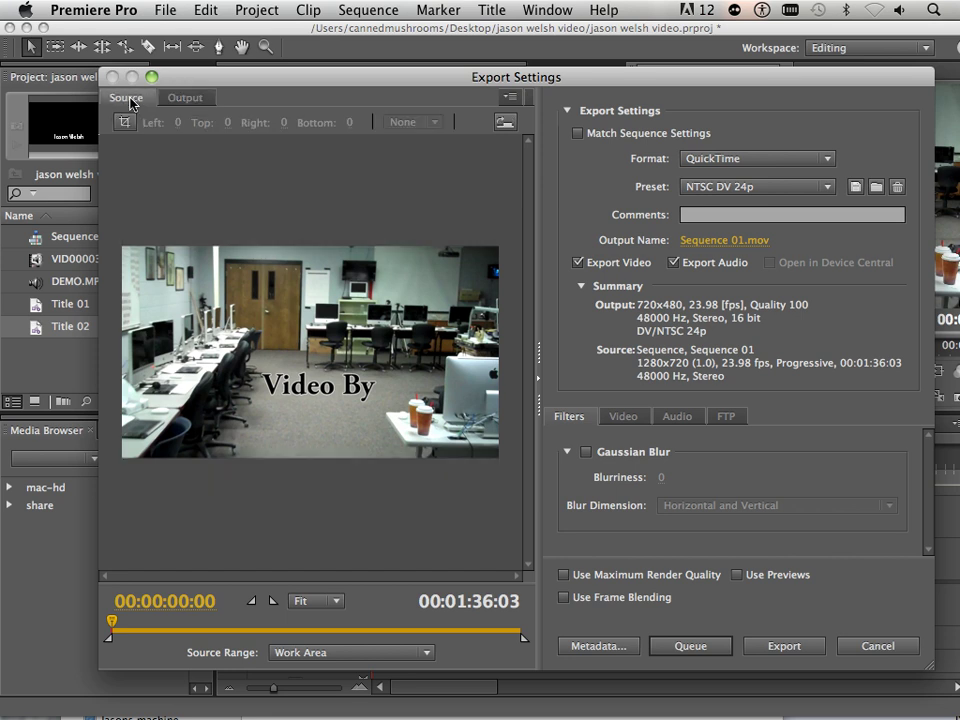
left_click(170, 100)
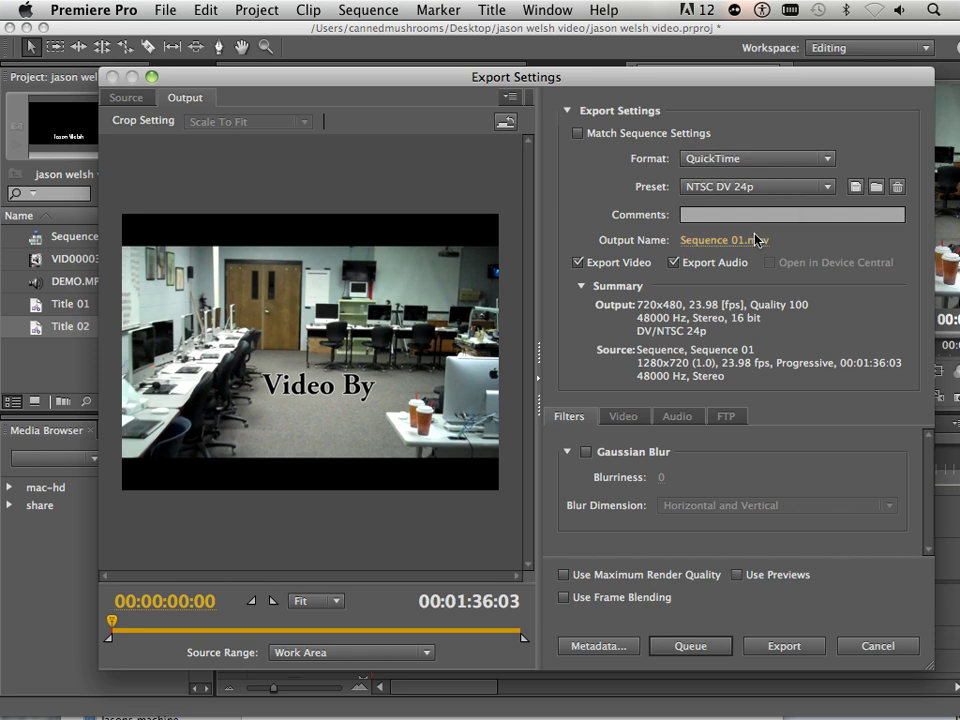
- Name the output DVD.mov and export Sequence 01 immediately
left_click(722, 242)
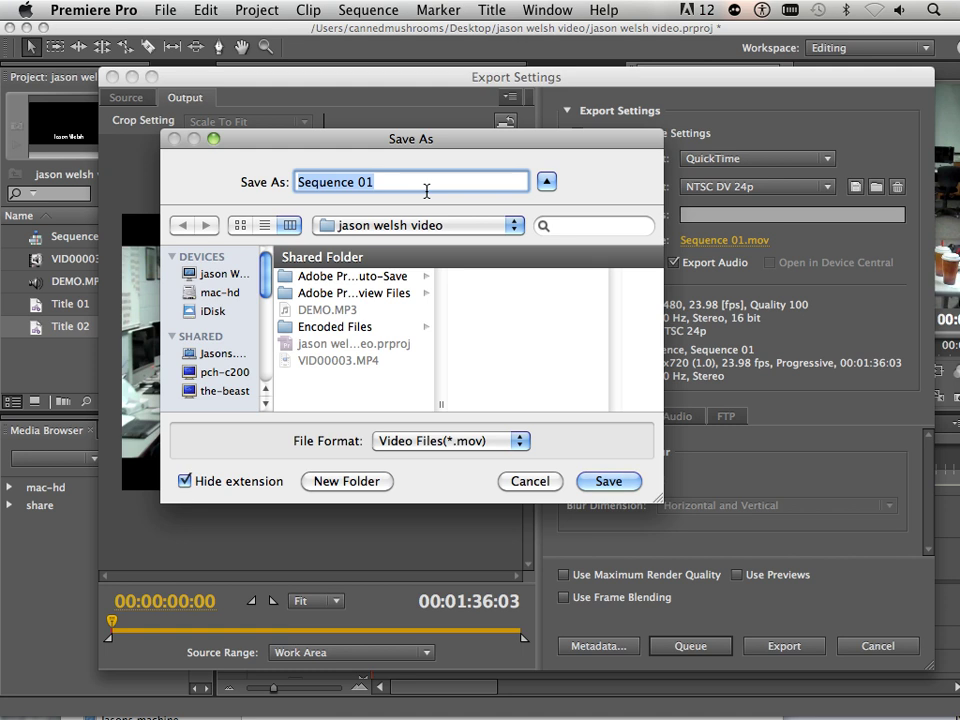
type("DVD")
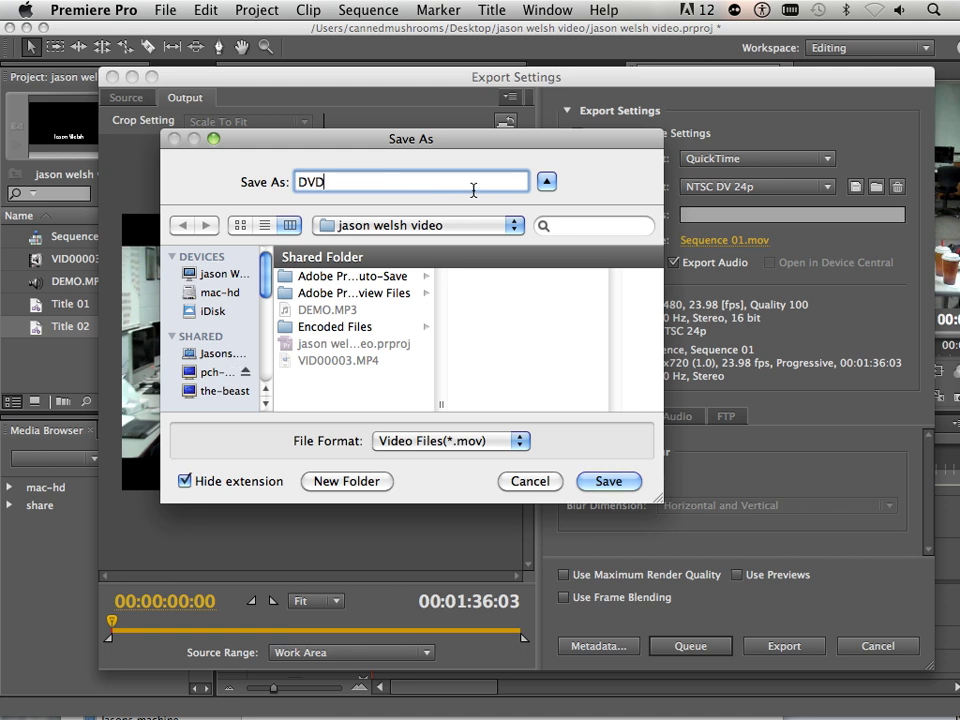
left_click(603, 481)
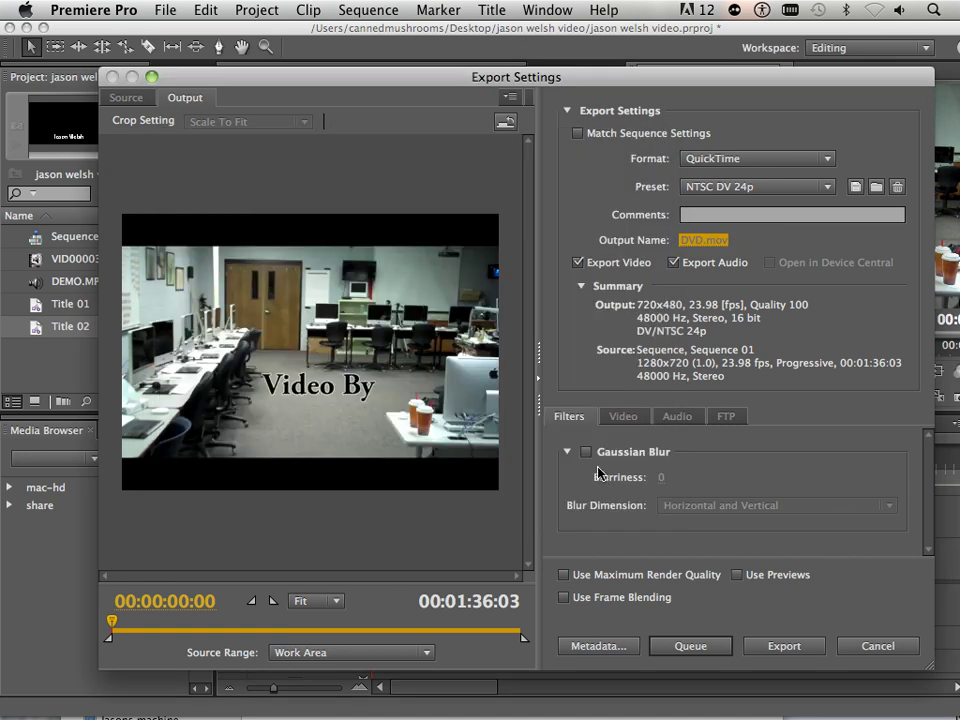
left_click(772, 648)
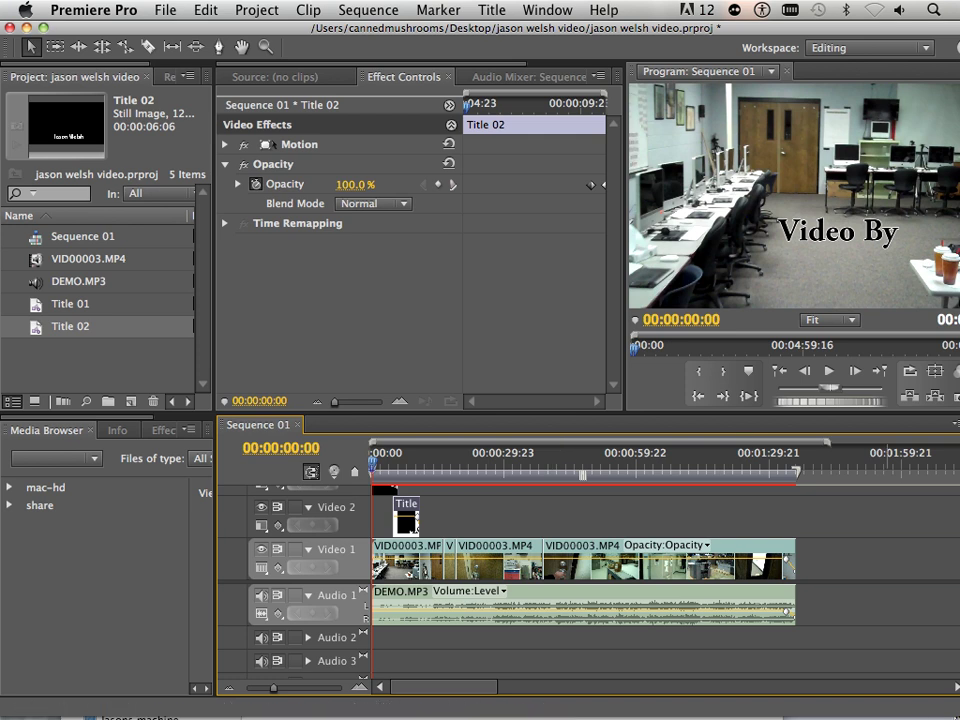
- Wait for the DVD.mov encode to finish and return to the Sequence 01 timeline
mouse_move(868, 712)
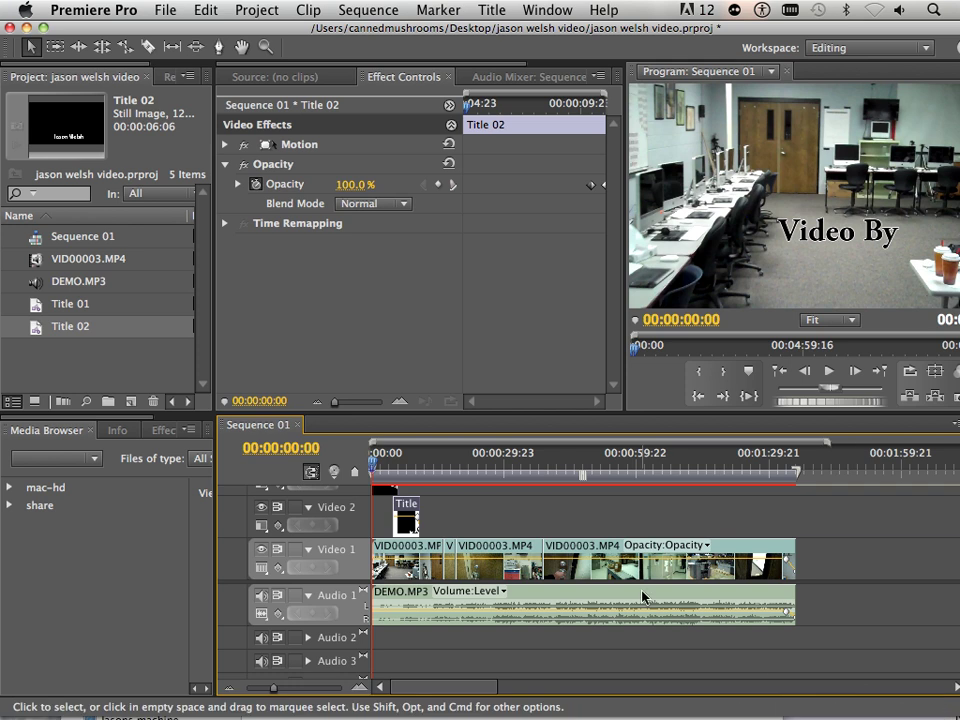
- Open Export Settings again via File > Export > Media and switch the format to FLV | F4V
left_click(166, 12)
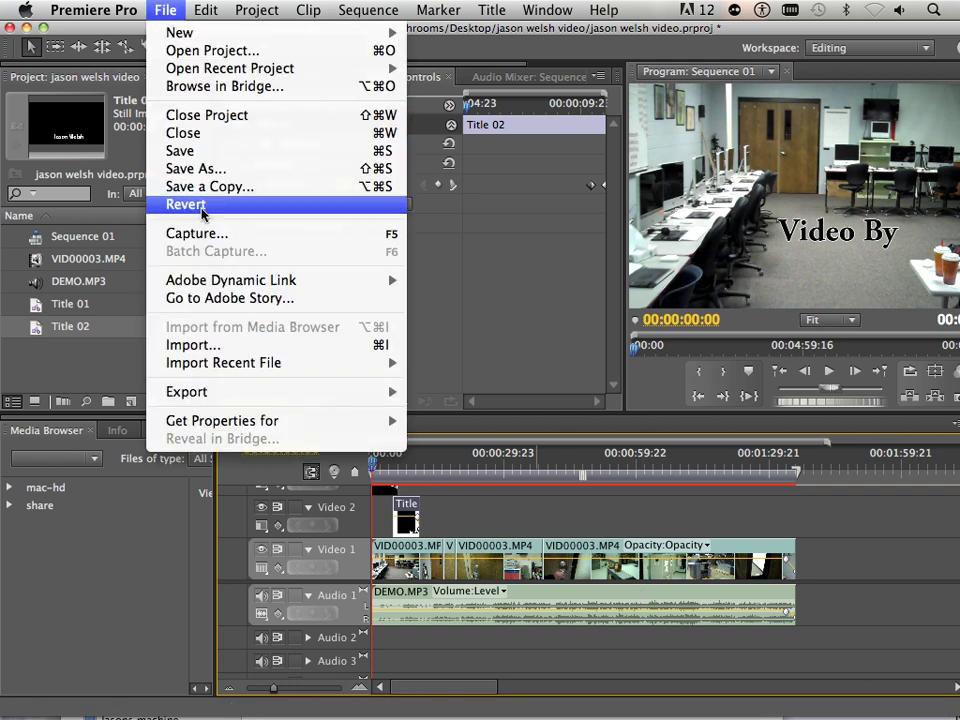
mouse_move(236, 393)
left_click(427, 400)
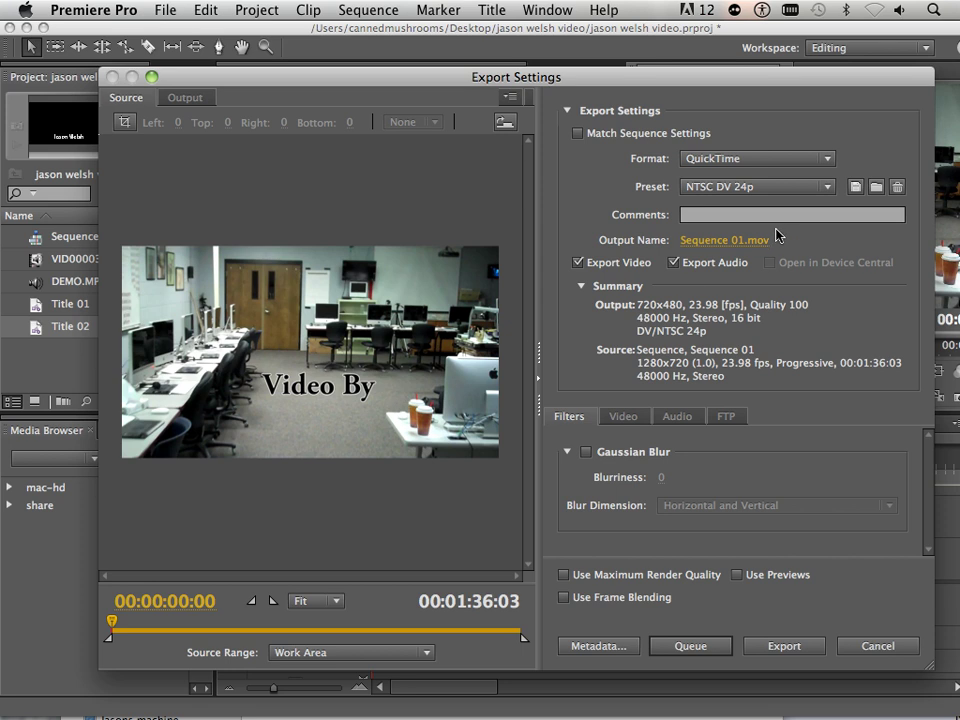
left_click(716, 160)
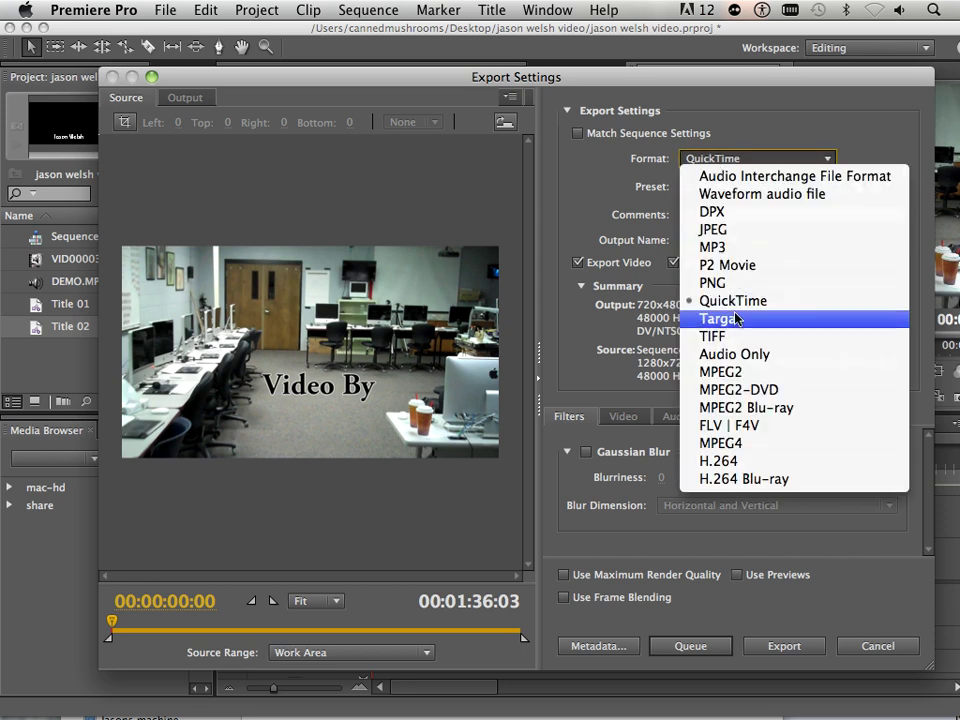
left_click(712, 425)
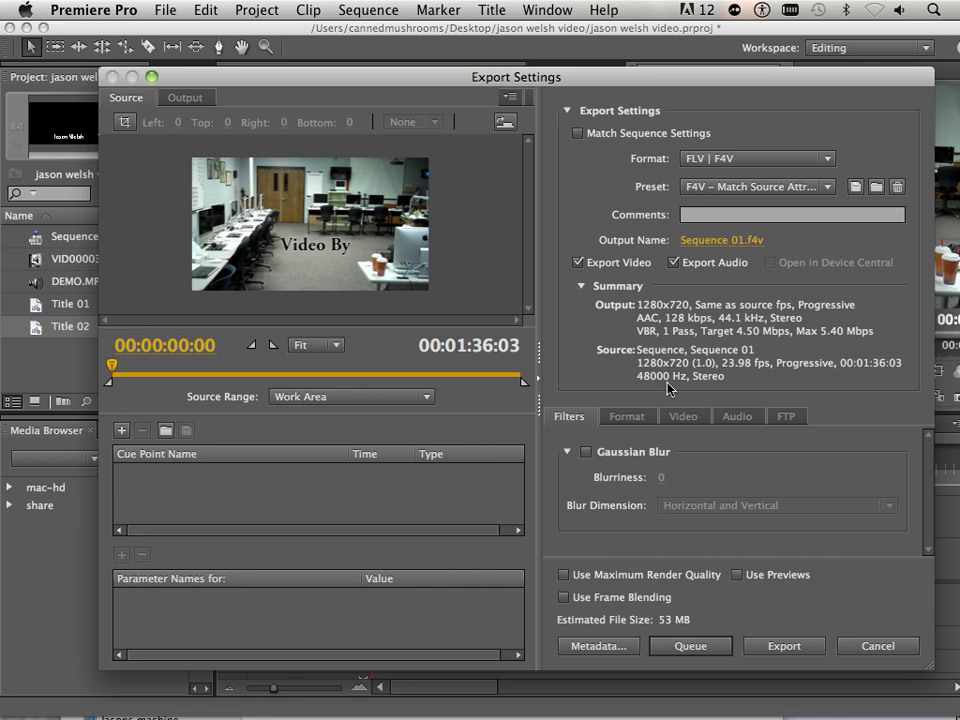
- Name the output Web.f4v and send it to the Media Encoder queue
left_click(721, 240)
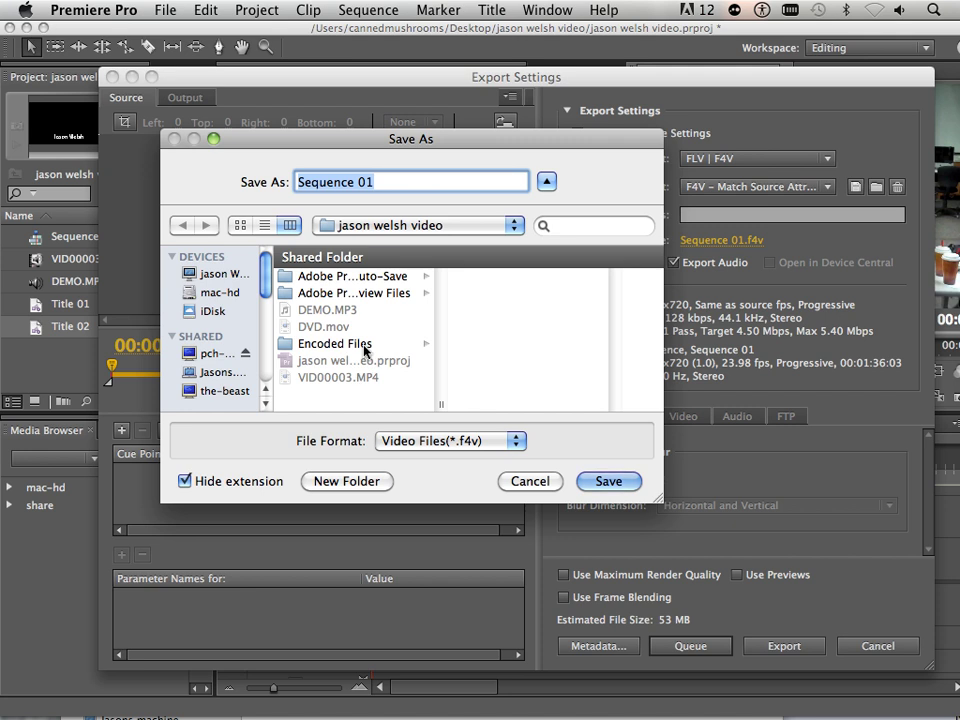
type("Web")
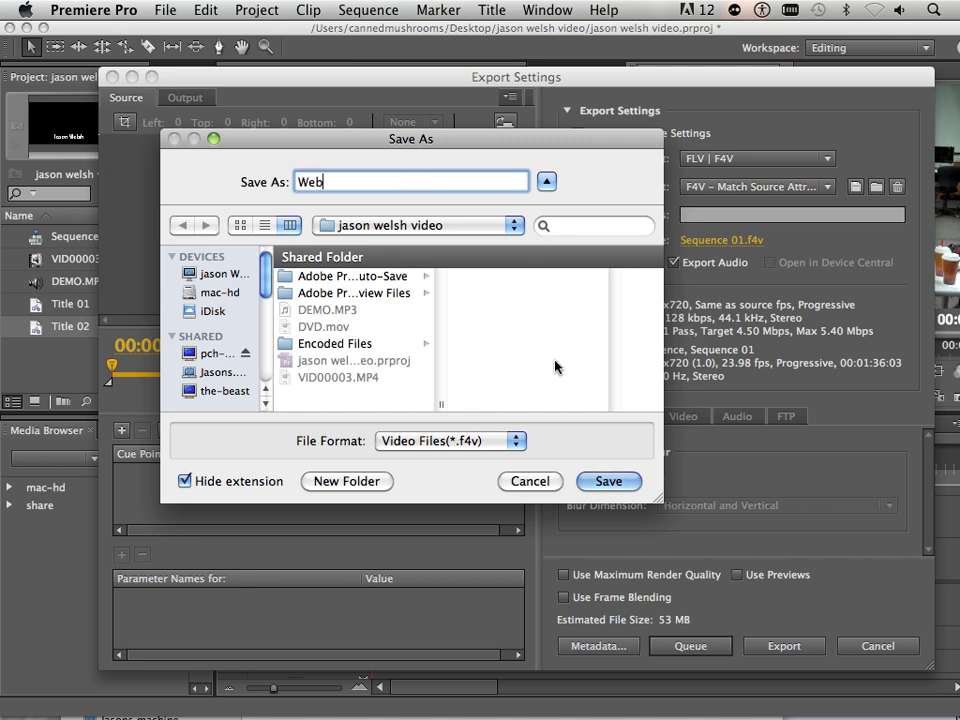
left_click(606, 482)
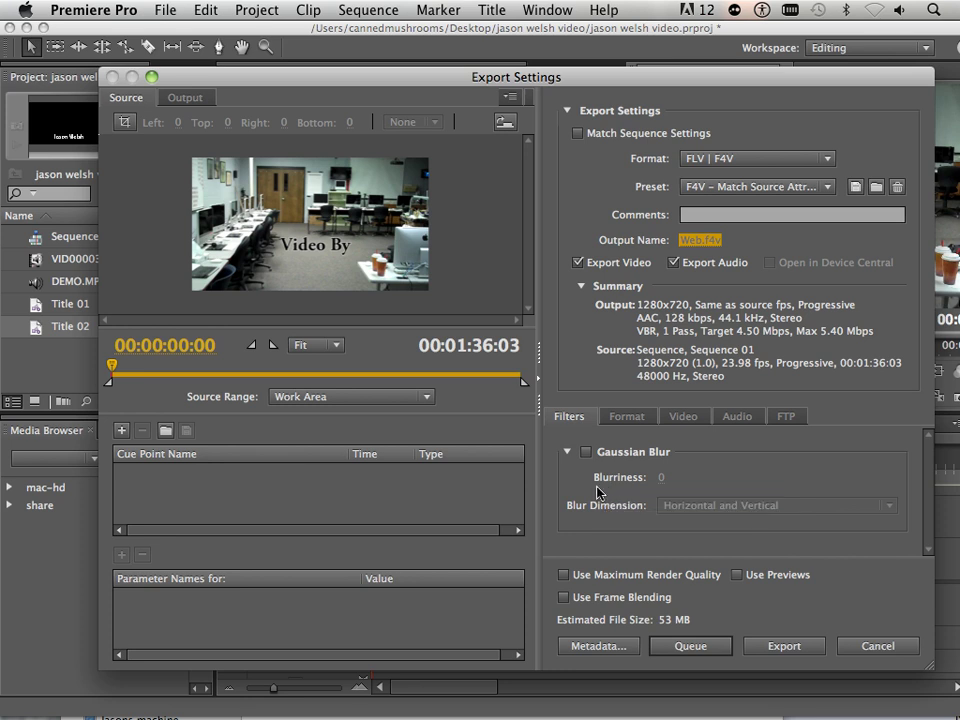
left_click(703, 653)
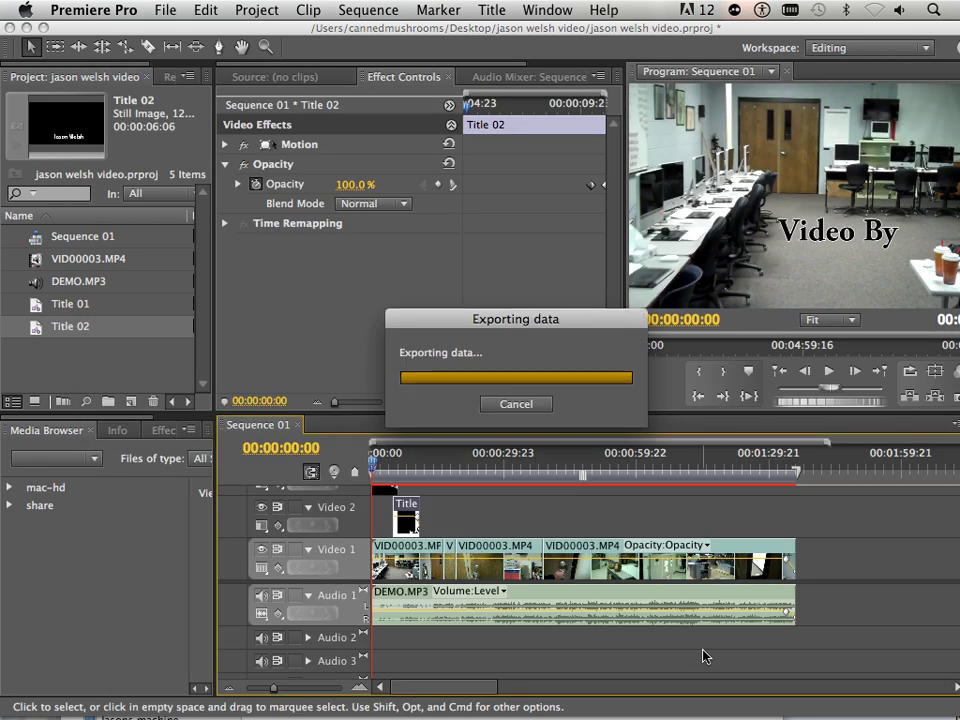
- Launch Adobe Media Encoder CS5 from the Dock to view the Web.f4v job in its queue
mouse_move(771, 705)
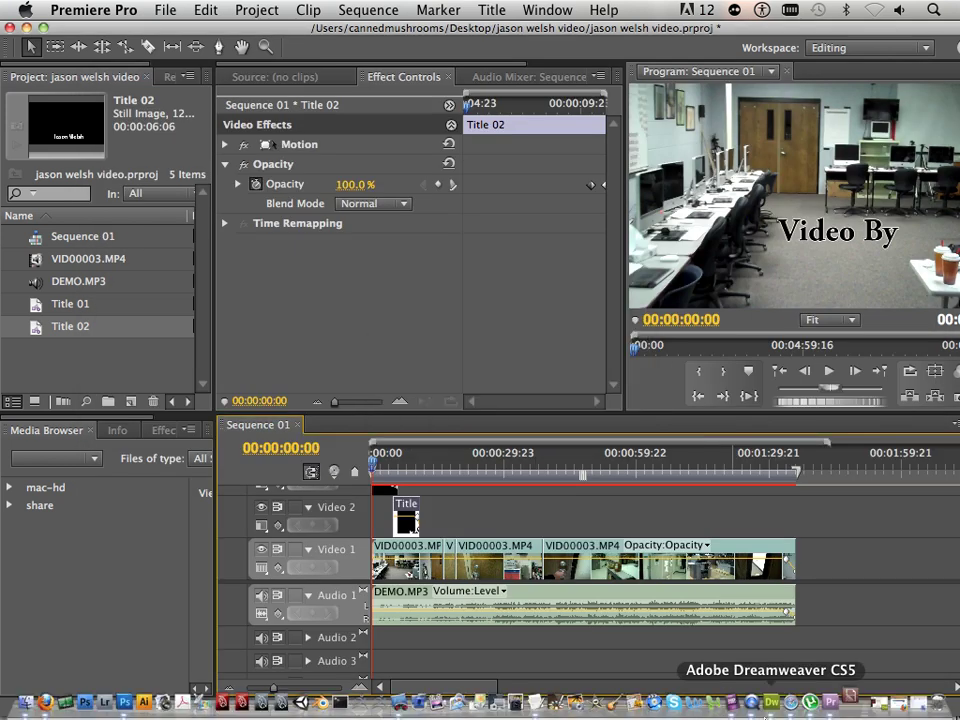
left_click(853, 707)
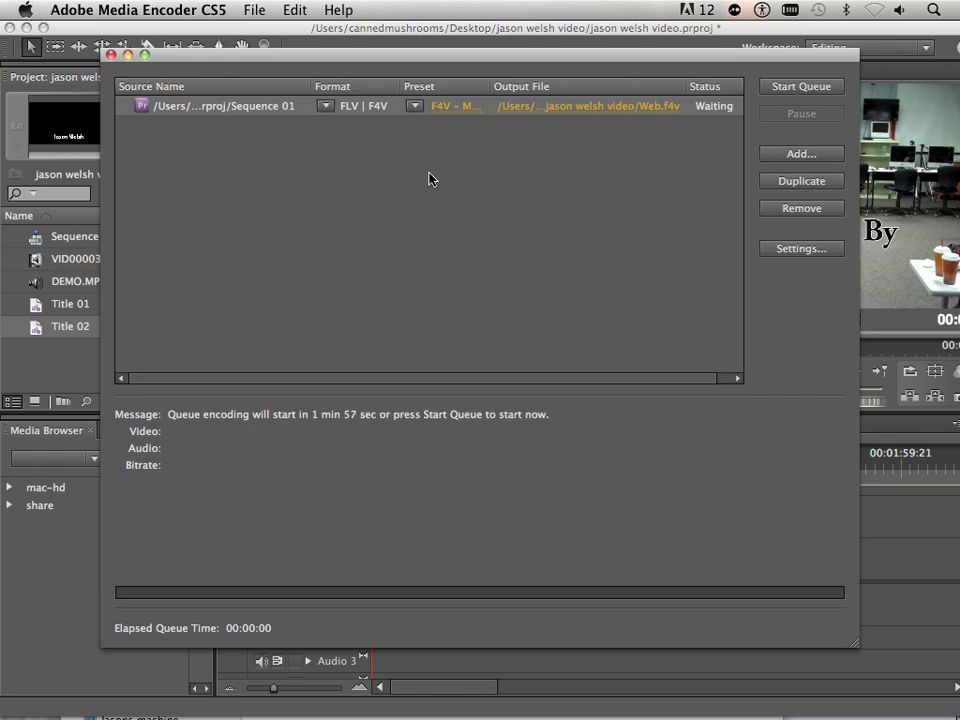
- Export Sequence 01 again as QuickTime and add it to the encoder queue
left_click(82, 586)
left_click(166, 12)
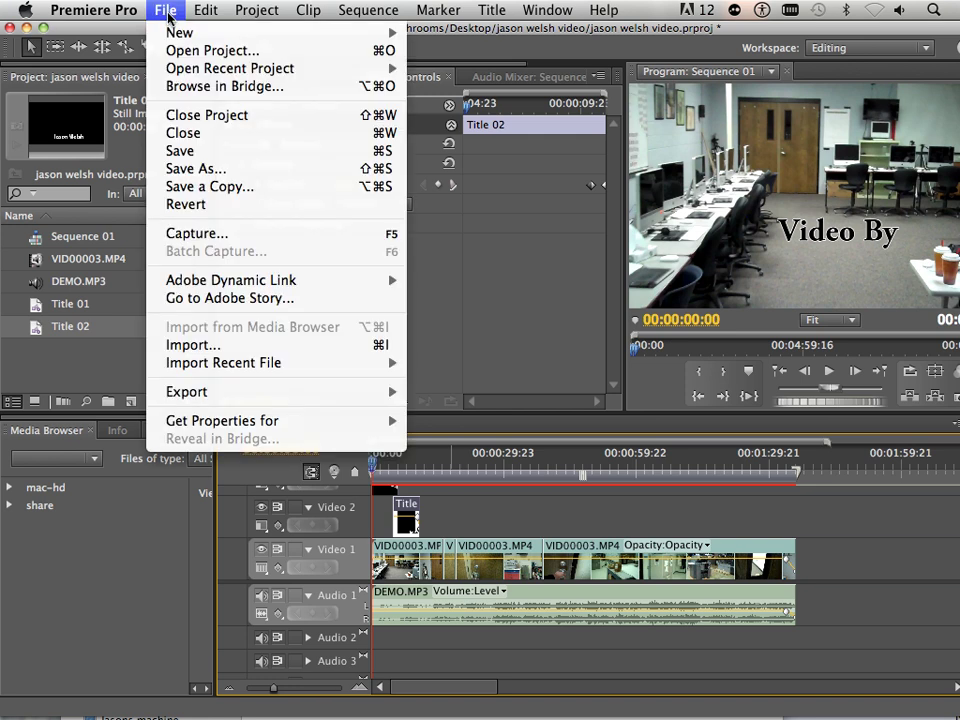
mouse_move(300, 393)
left_click(456, 392)
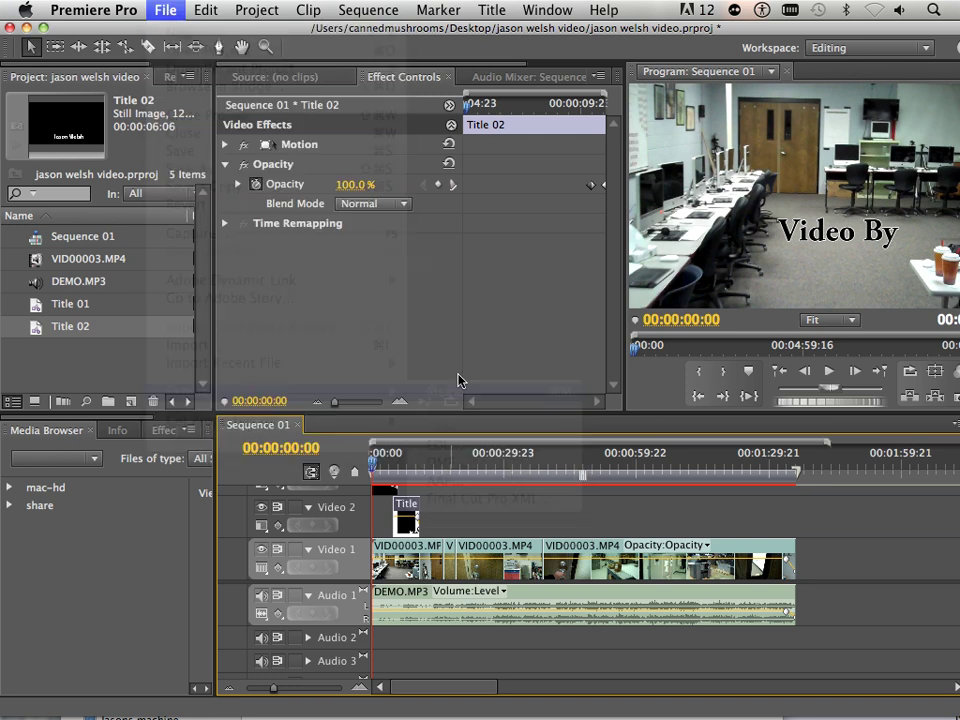
left_click(752, 162)
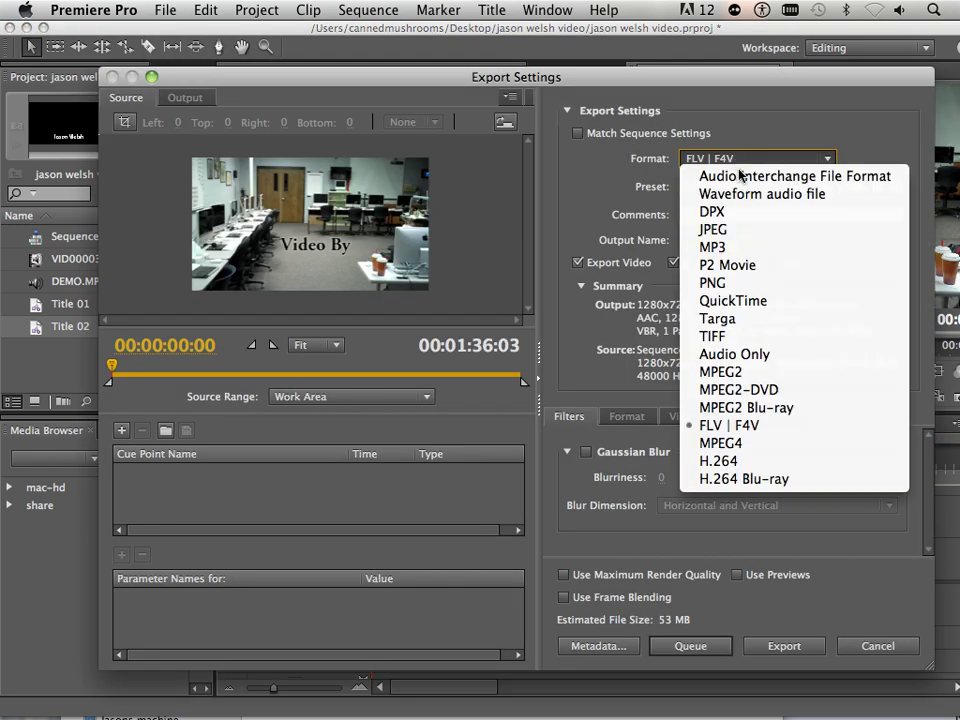
left_click(734, 303)
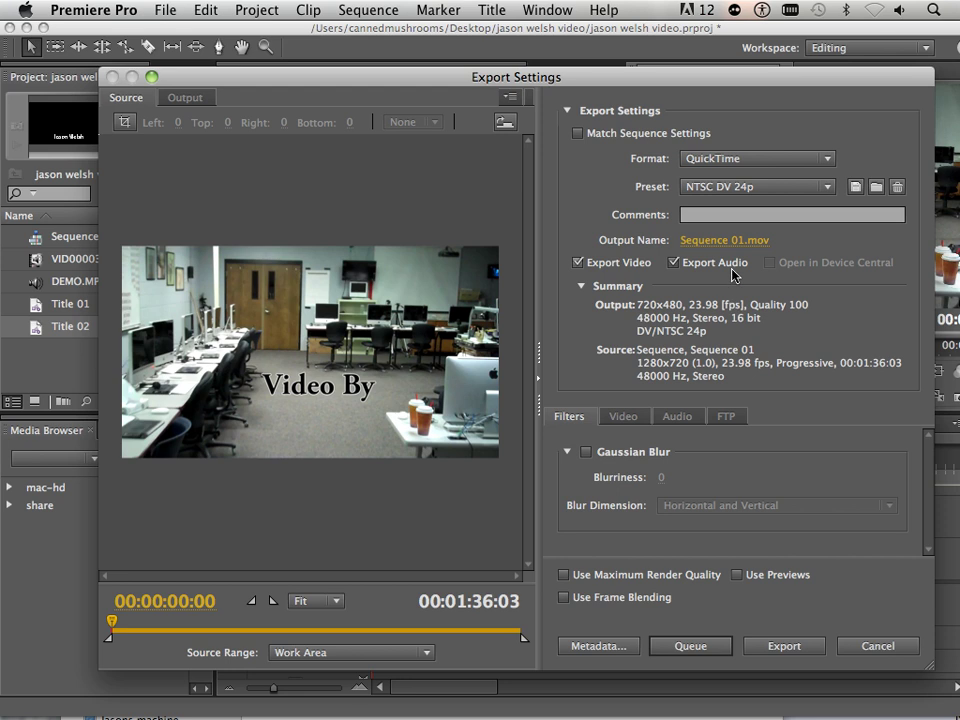
left_click(705, 648)
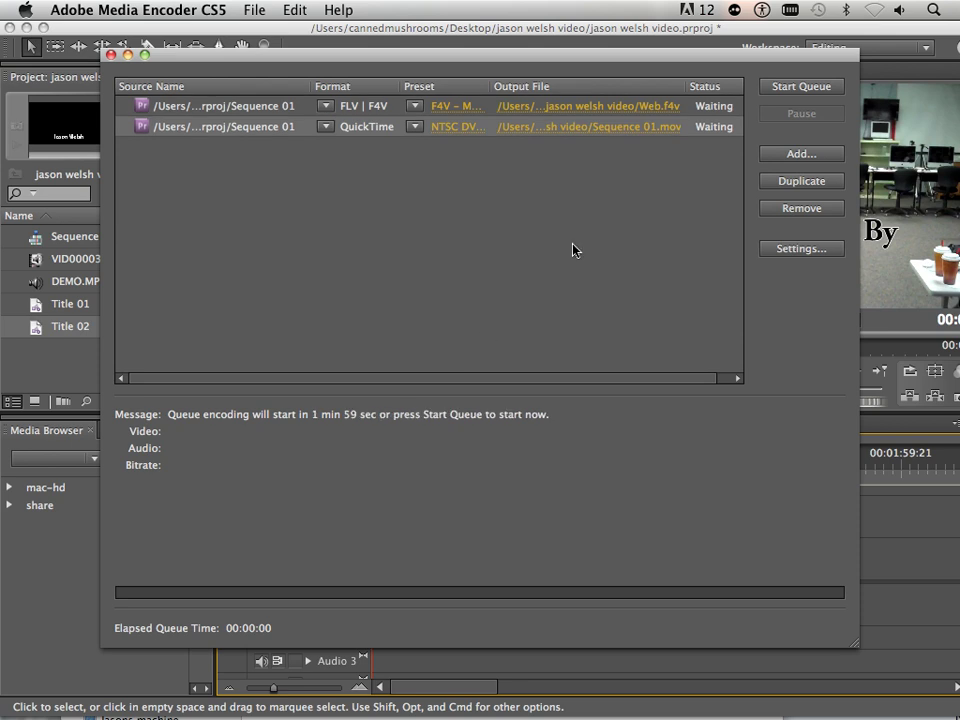
- Set the QuickTime job's output file to DVD.mov, replacing the existing file
left_click(612, 127)
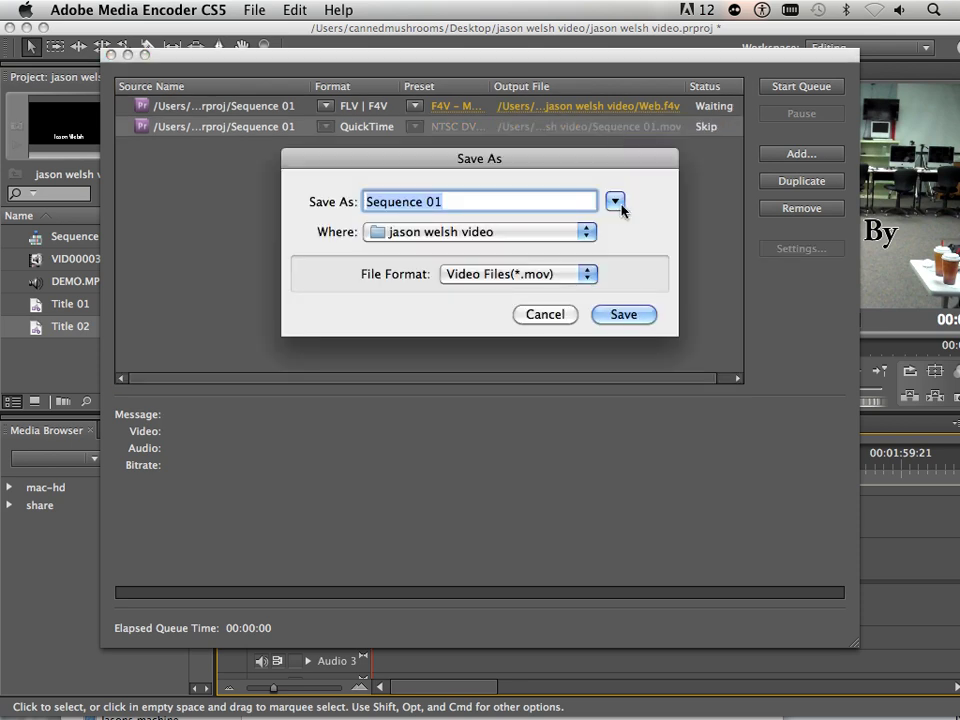
left_click(615, 201)
left_click(400, 347)
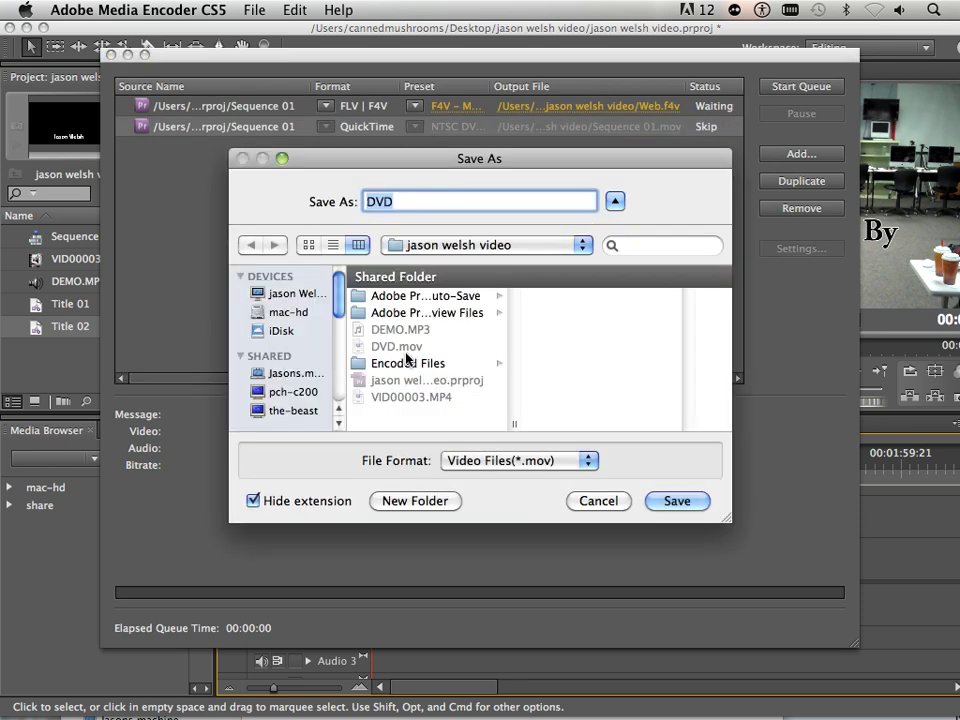
left_click(667, 503)
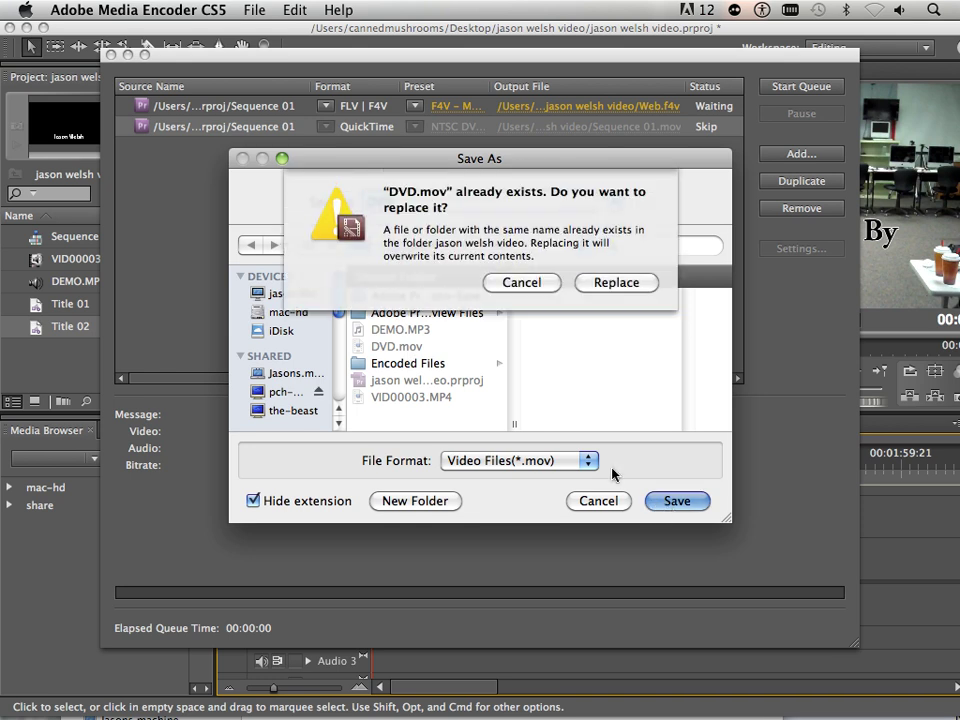
left_click(594, 286)
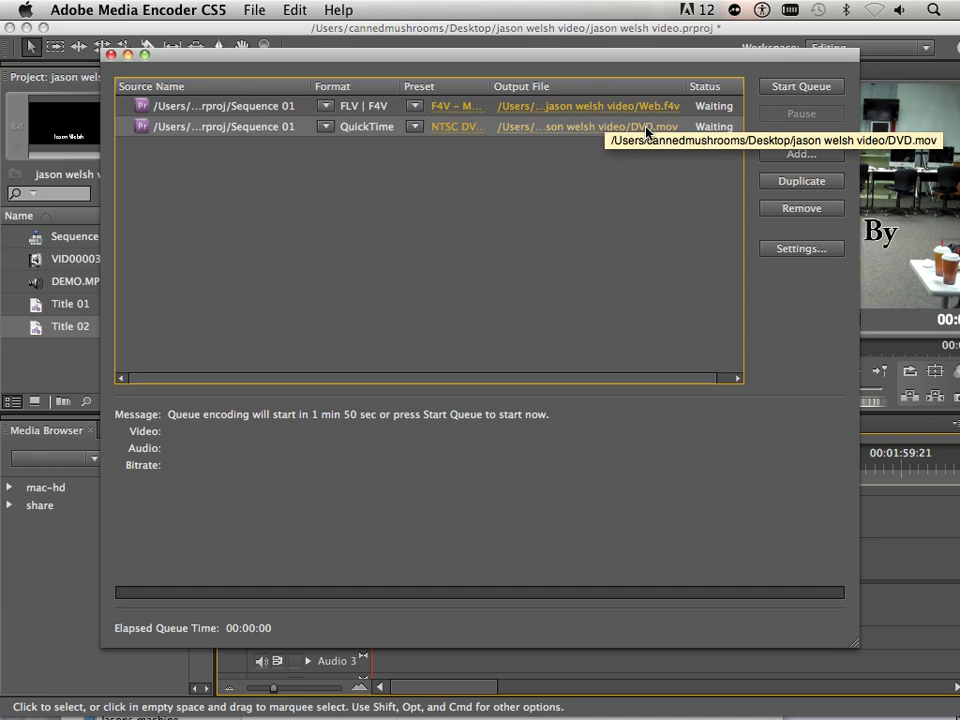
- Start the Media Encoder queue so Web.f4v begins encoding
left_click(784, 90)
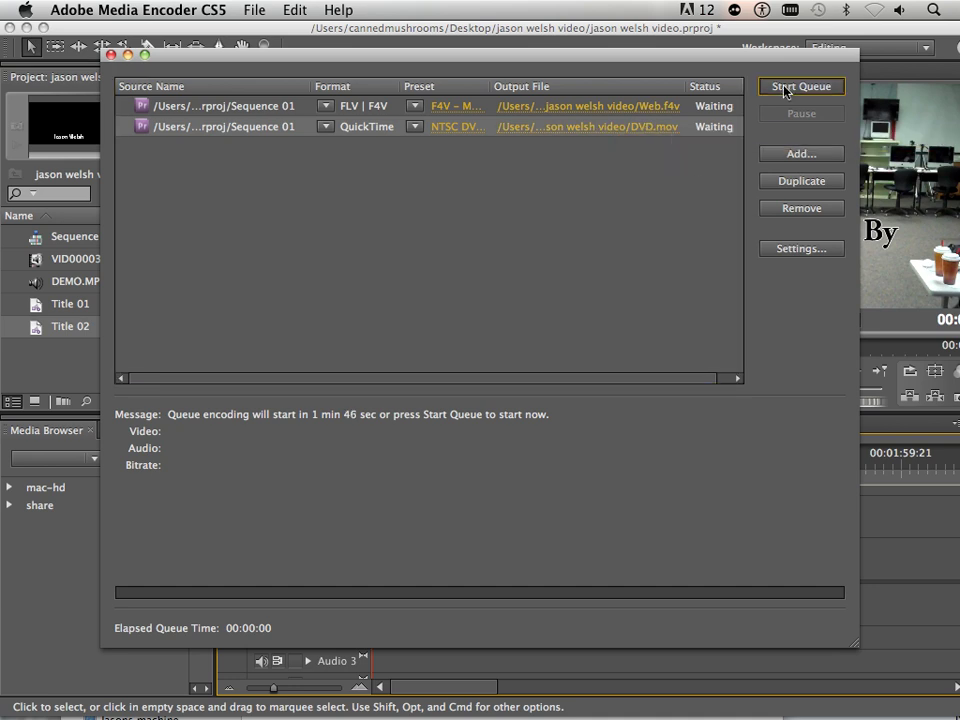
left_click(786, 90)
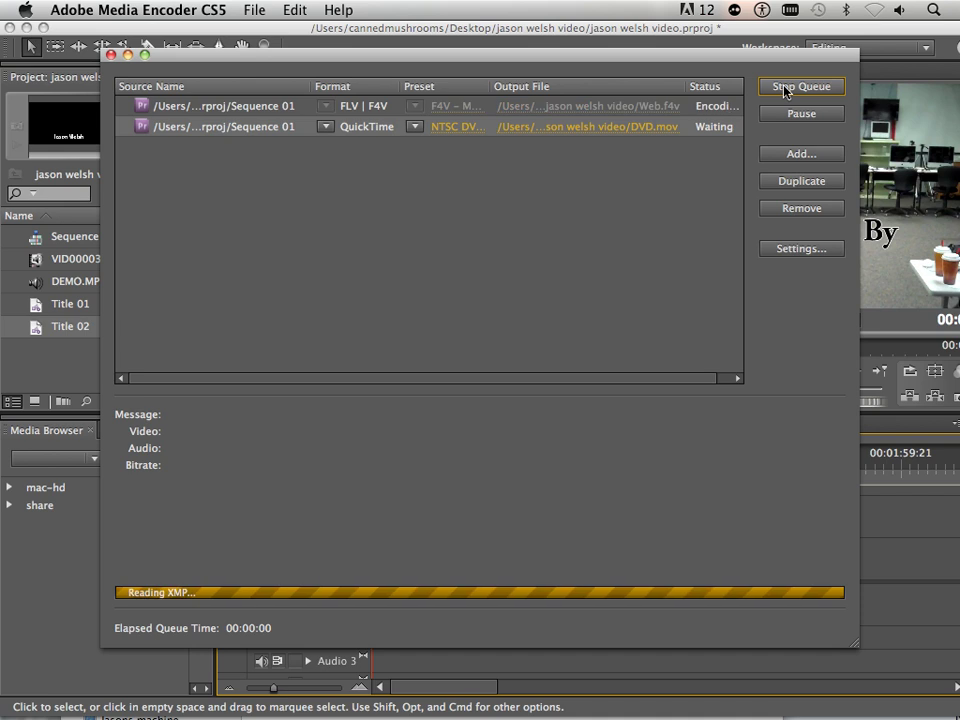